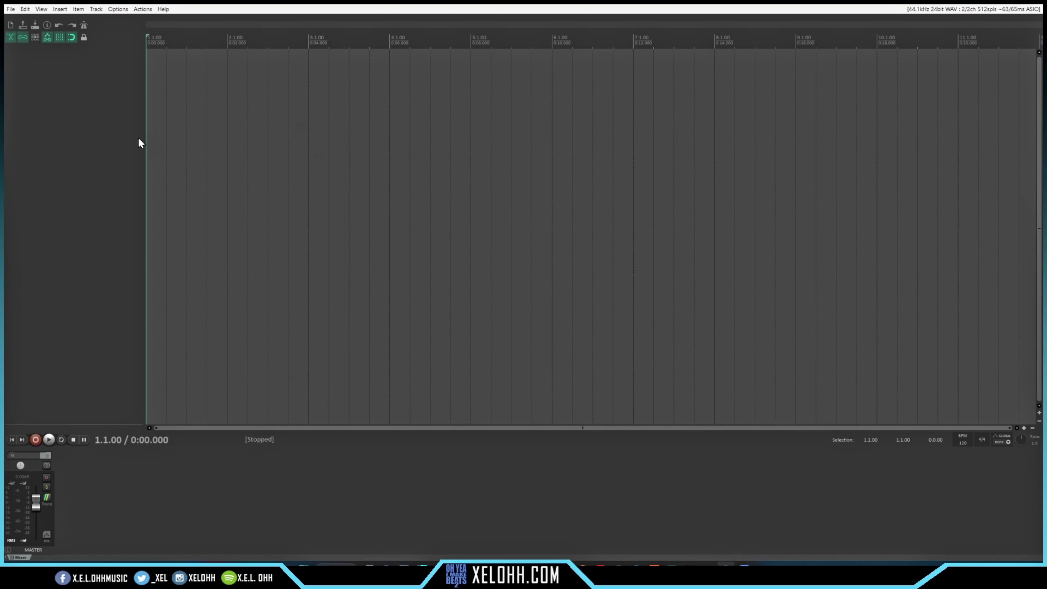
# Add nine empty tracks to the project and enlarge the mixer area below the arrangement.
pyautogui.doubleClick(105, 92)
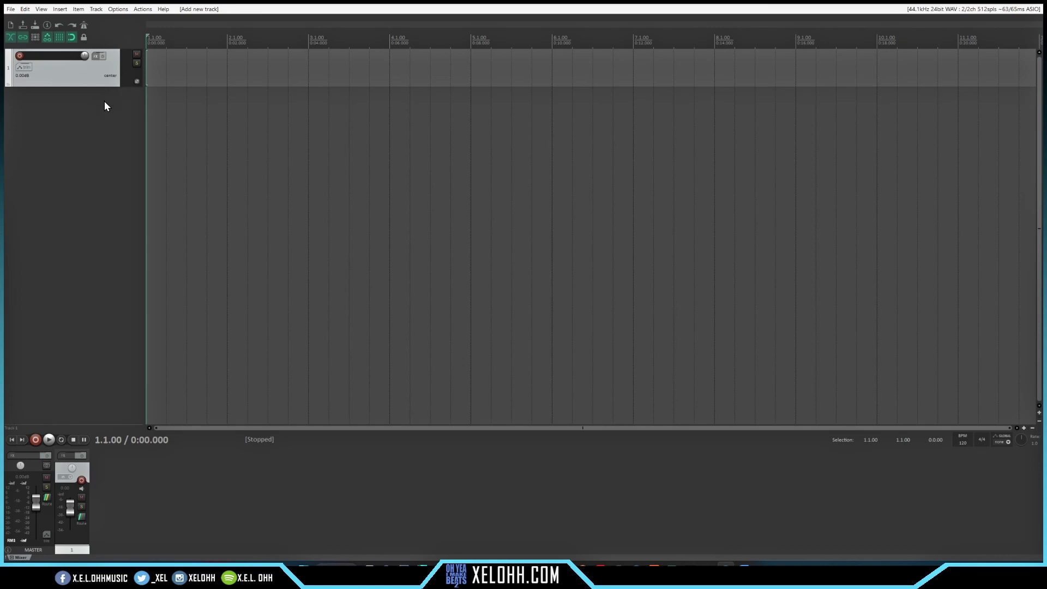
pyautogui.doubleClick(94, 167)
pyautogui.doubleClick(93, 203)
pyautogui.doubleClick(94, 242)
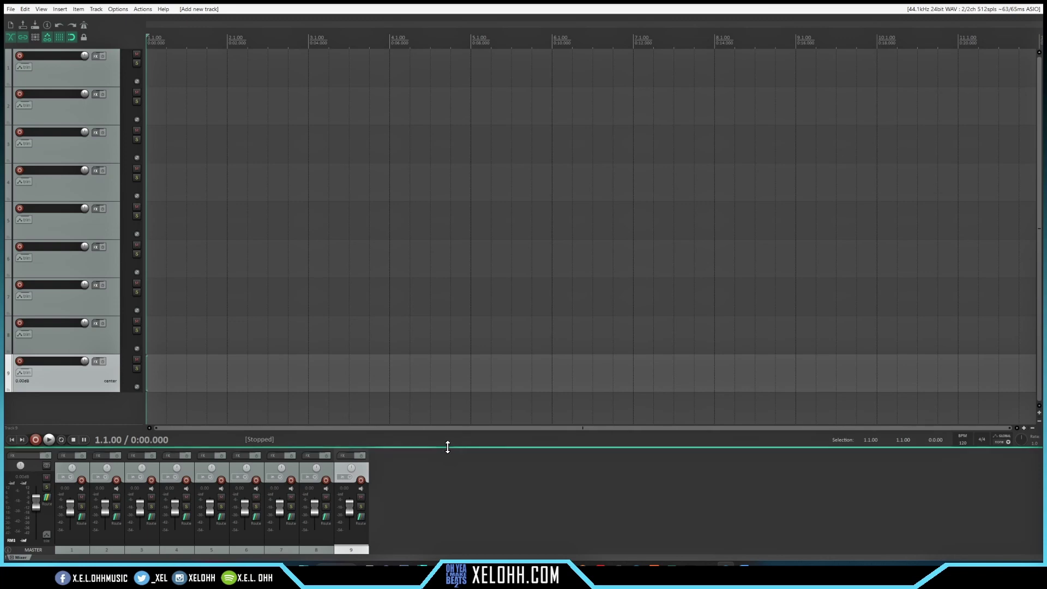
pyautogui.moveTo(448, 447); pyautogui.dragTo(437, 300)
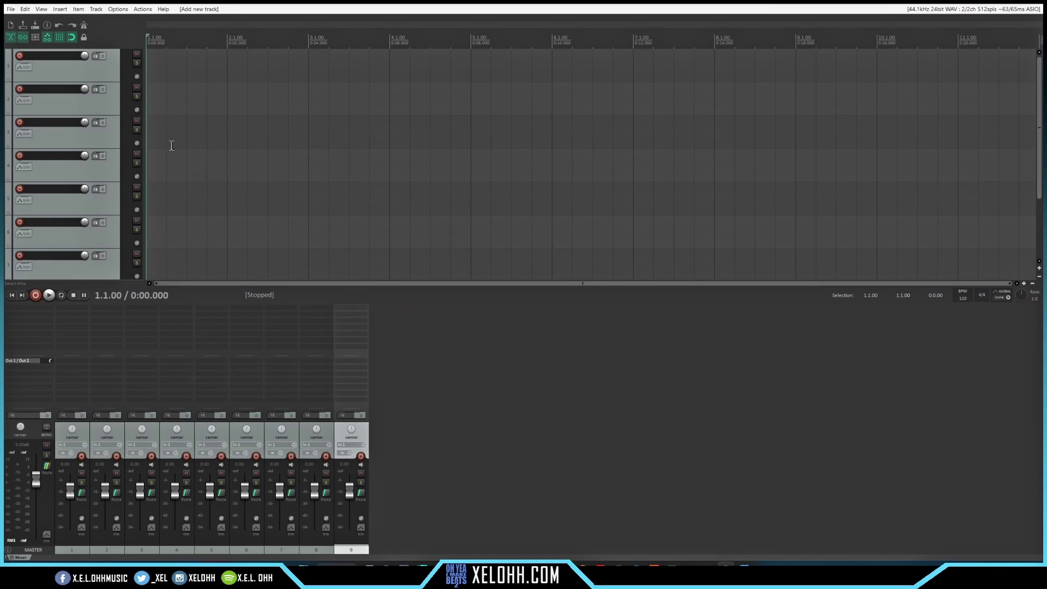
# Set a time selection from 1.1.00 to 5.1.00 and insert a new MIDI item over it on track 1.
pyautogui.scroll(3, 396, 207)
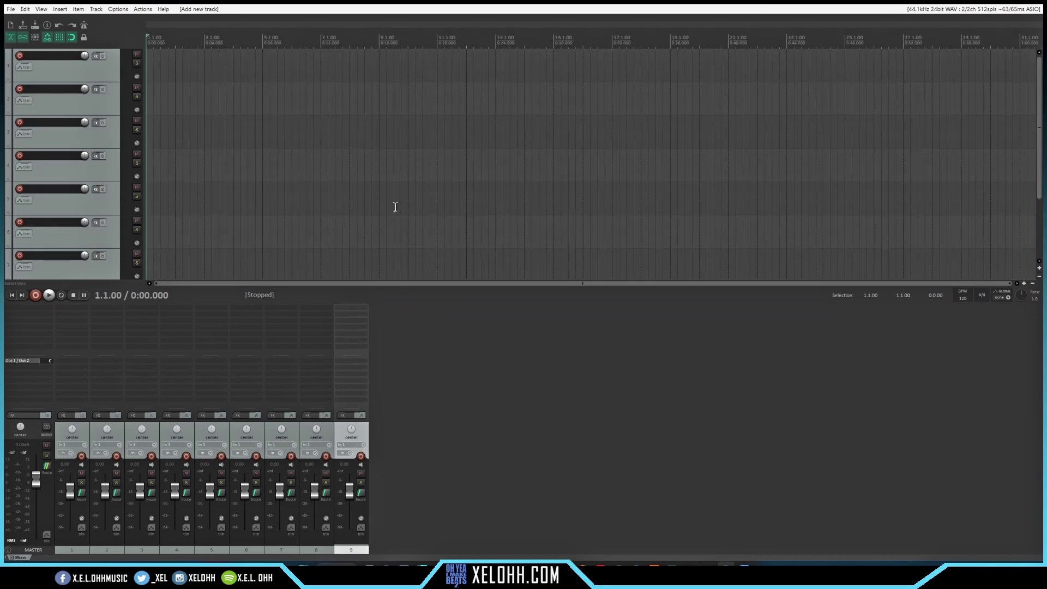
pyautogui.scroll(-4, 395, 207)
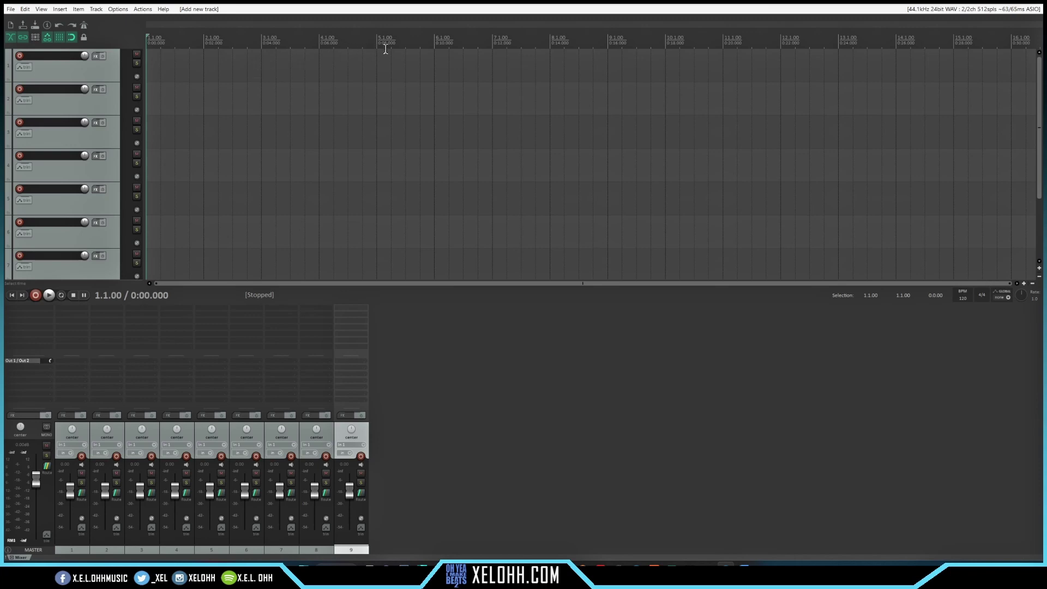
pyautogui.moveTo(377, 42); pyautogui.dragTo(146, 45)
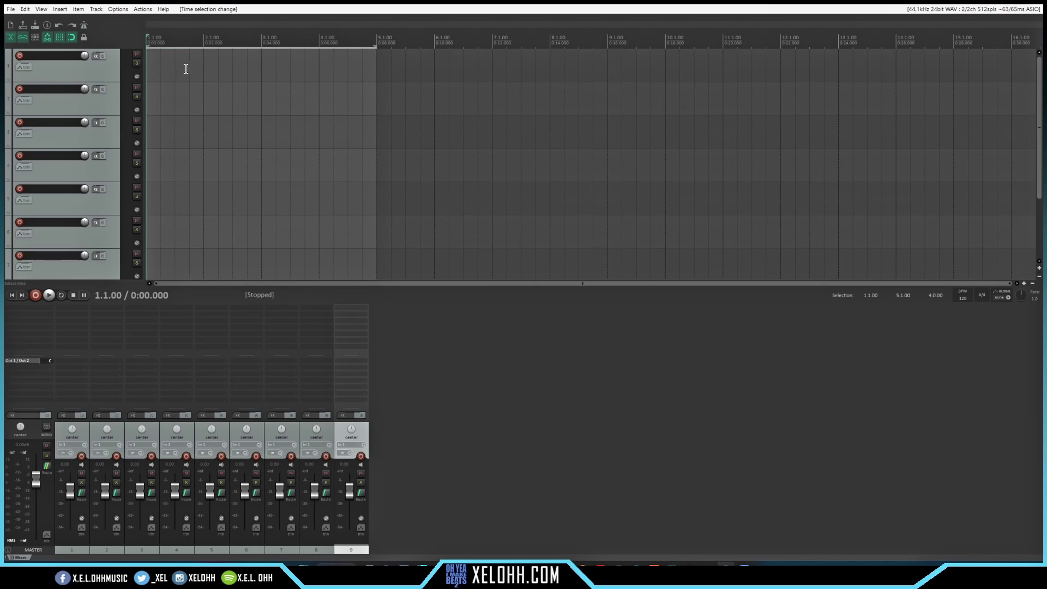
pyautogui.click(107, 73)
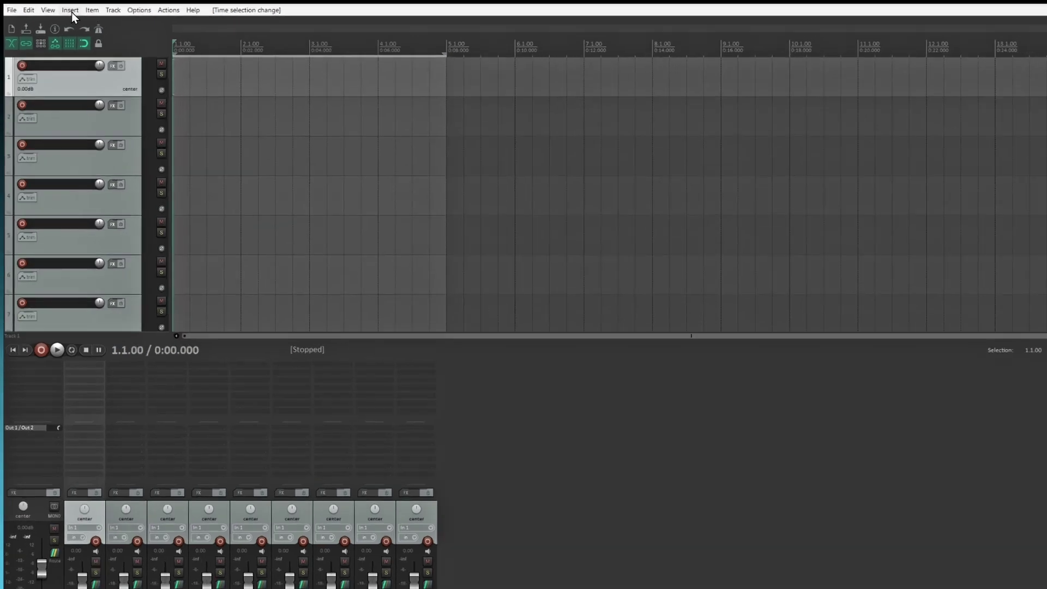
pyautogui.click(70, 10)
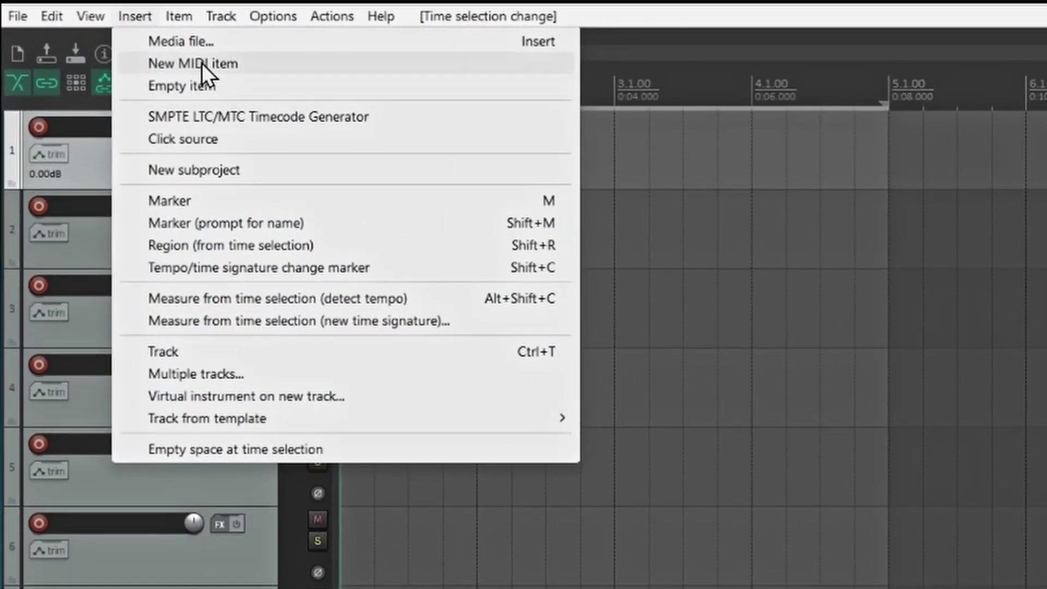
pyautogui.click(202, 63)
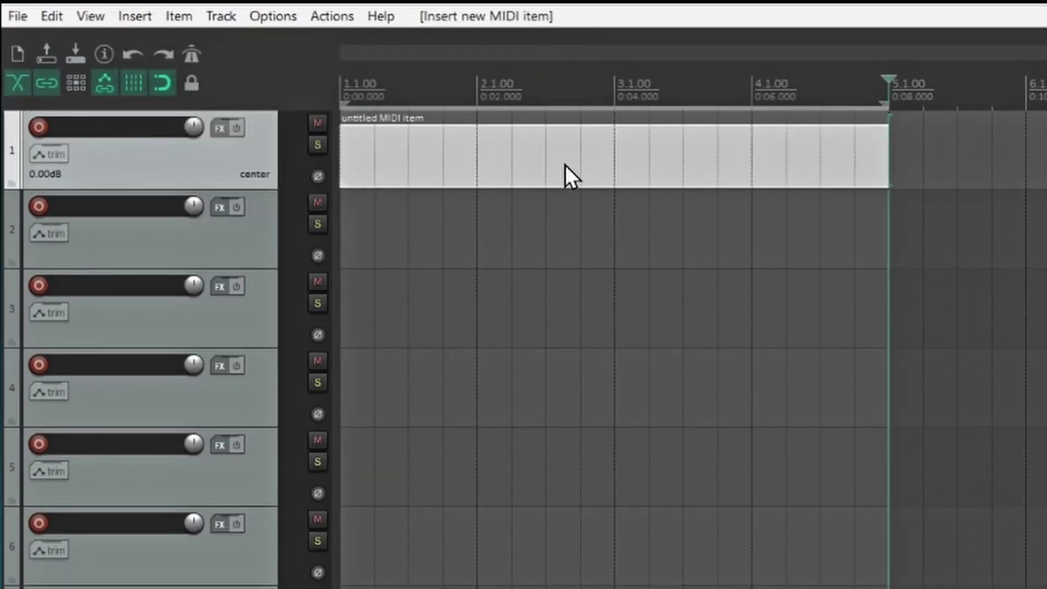
# Open the new MIDI item on track 1 in the MIDI editor and enlarge the editor window.
pyautogui.doubleClick(541, 166)
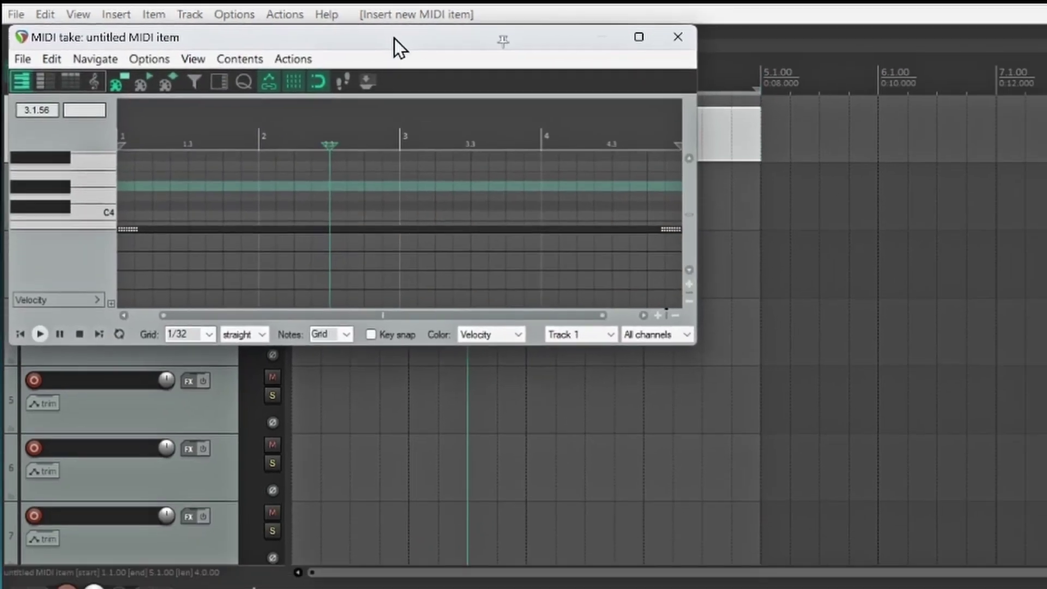
pyautogui.moveTo(397, 44); pyautogui.dragTo(819, 229)
pyautogui.moveTo(352, 100); pyautogui.dragTo(337, 97)
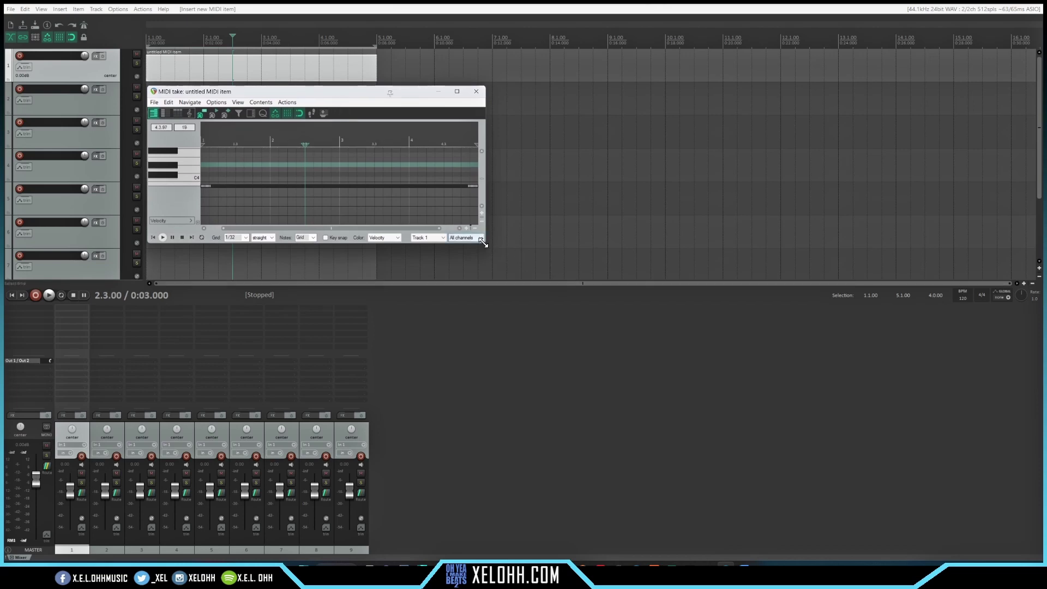
pyautogui.moveTo(484, 244); pyautogui.dragTo(751, 451)
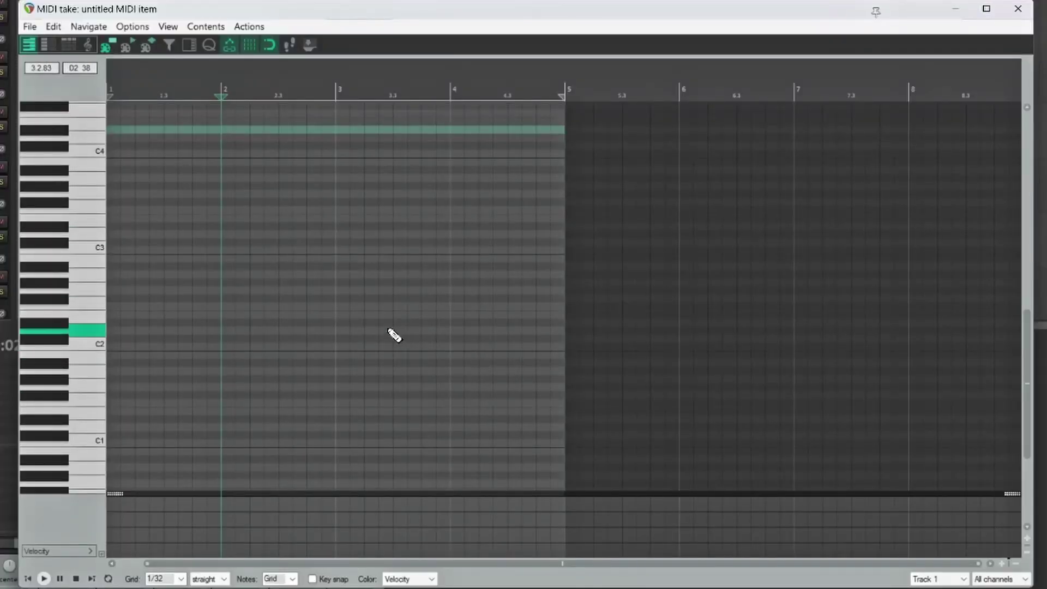
# Examine the empty piano roll across different pitch ranges and at several horizontal zoom levels.
pyautogui.scroll(5, 394, 335)
pyautogui.scroll(-4, 394, 335)
pyautogui.scroll(2, 393, 335)
pyautogui.scroll(-2, 394, 335)
pyautogui.scroll(2, 394, 335)
pyautogui.scroll(-2, 394, 335)
pyautogui.scroll(1, 70, 288)
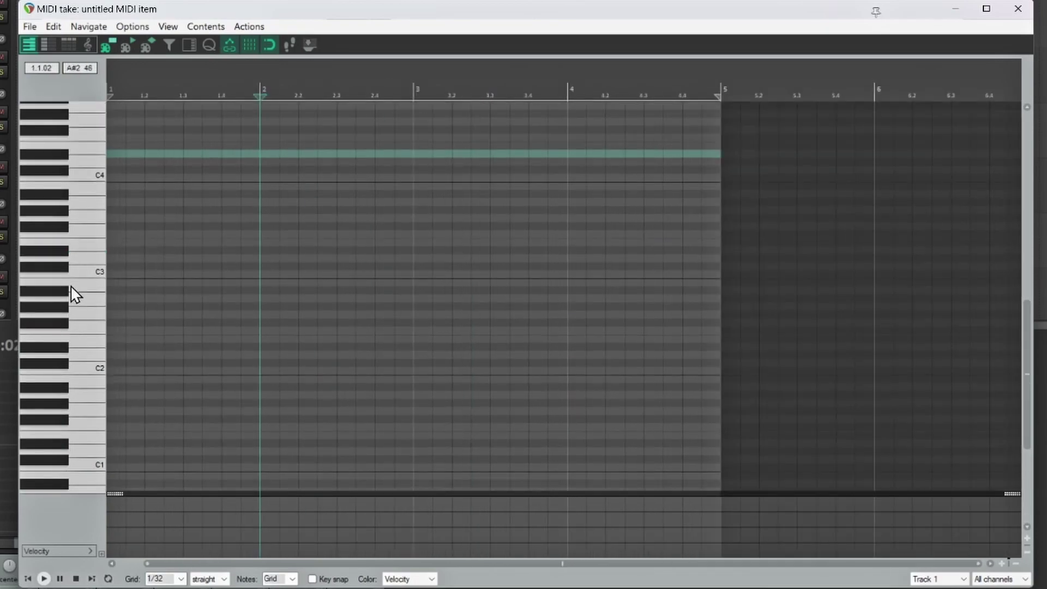
pyautogui.scroll(3, 76, 270)
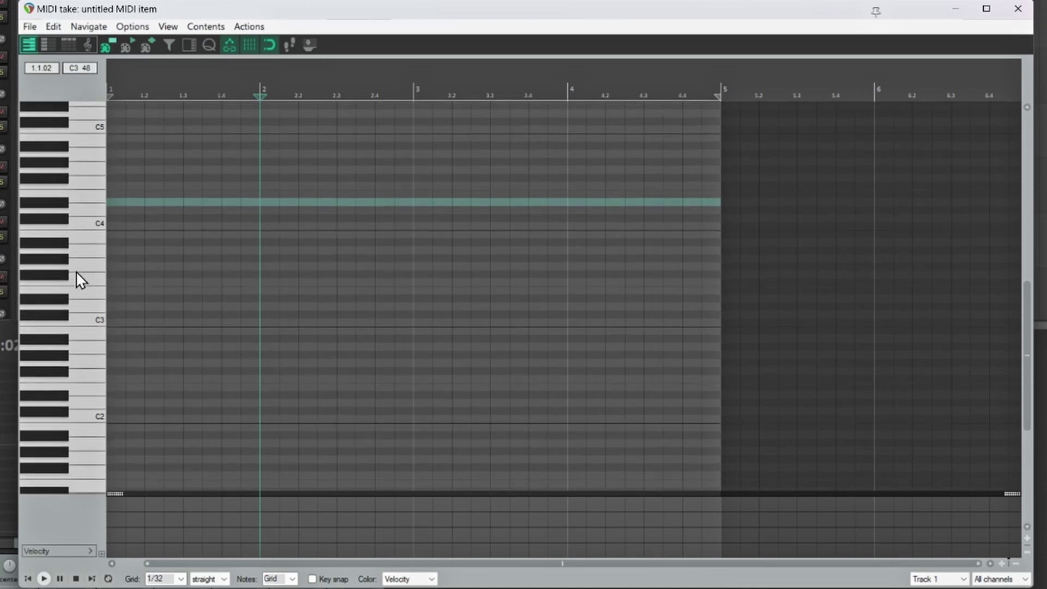
pyautogui.scroll(-5, 74, 274)
pyautogui.scroll(3, 70, 277)
pyautogui.scroll(-1, 69, 280)
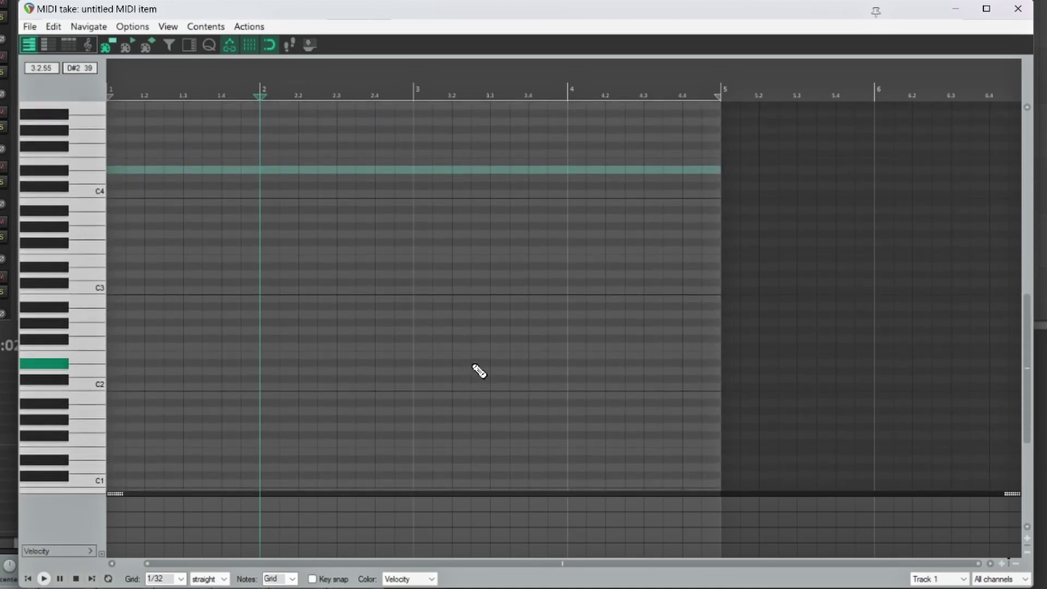
pyautogui.scroll(2, 479, 369)
pyautogui.scroll(-1, 480, 369)
pyautogui.scroll(2, 479, 371)
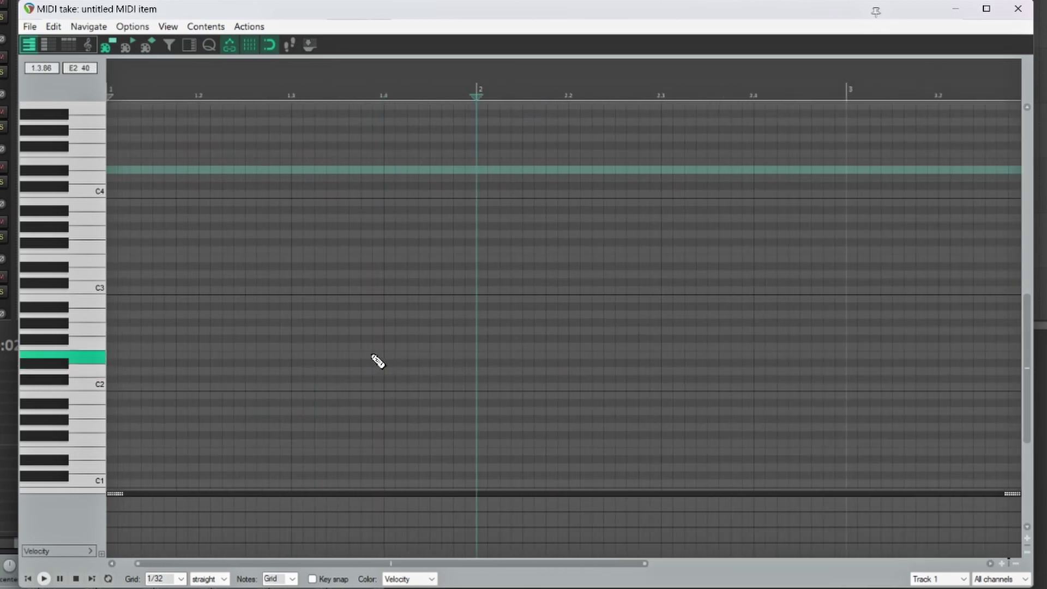
pyautogui.scroll(-3, 374, 362)
pyautogui.scroll(1, 377, 362)
pyautogui.scroll(-2, 377, 362)
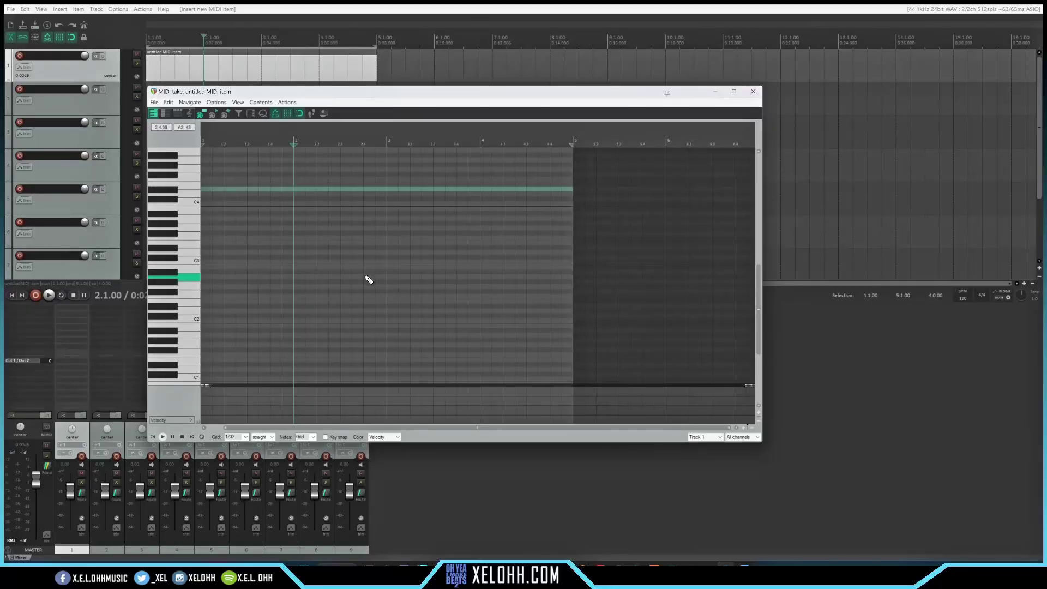
pyautogui.scroll(-1, 359, 282)
pyautogui.scroll(2, 359, 282)
pyautogui.scroll(-2, 360, 282)
pyautogui.scroll(2, 360, 282)
pyautogui.scroll(-2, 360, 282)
pyautogui.scroll(1, 359, 282)
pyautogui.scroll(-2, 360, 282)
pyautogui.scroll(2, 360, 282)
pyautogui.scroll(-2, 359, 282)
pyautogui.scroll(1, 360, 282)
pyautogui.scroll(-1, 359, 282)
pyautogui.scroll(1, 359, 282)
# Arm track 1 and record a short test take from bar 2, discarding the recorded file.
pyautogui.press('r')
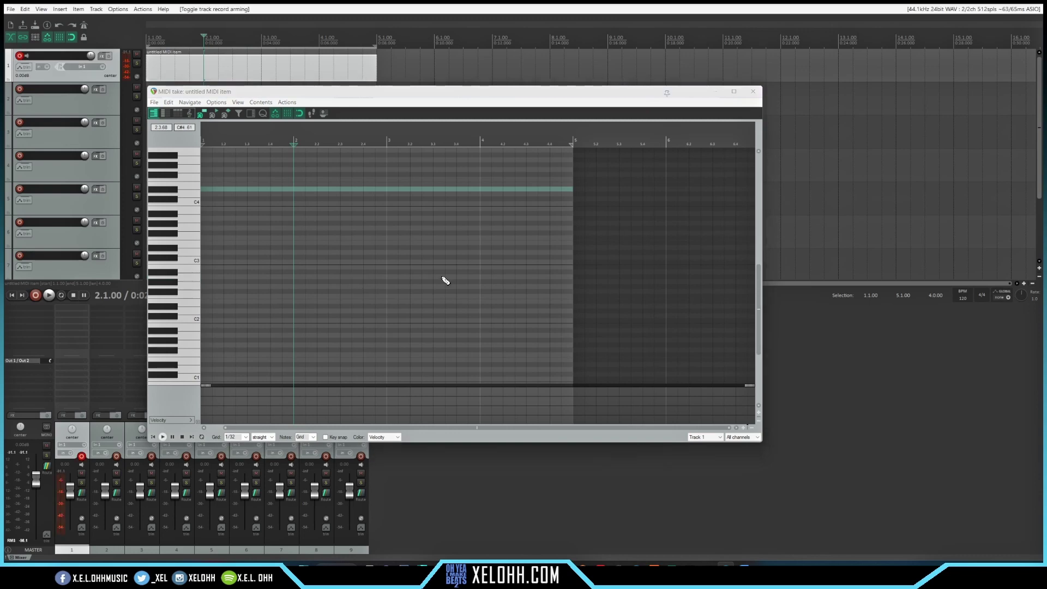
pyautogui.press('space')
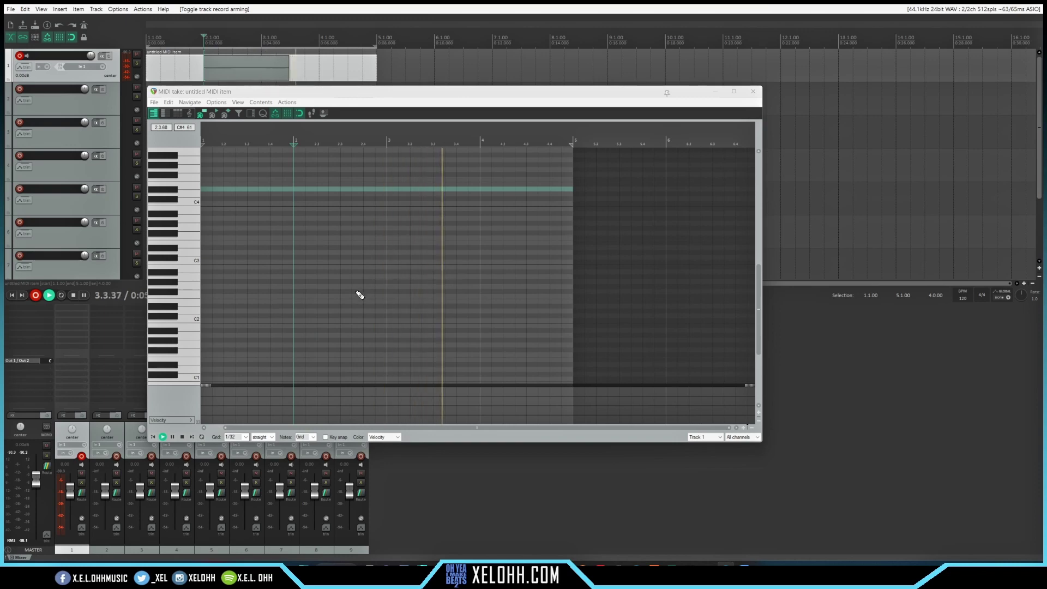
pyautogui.press('space')
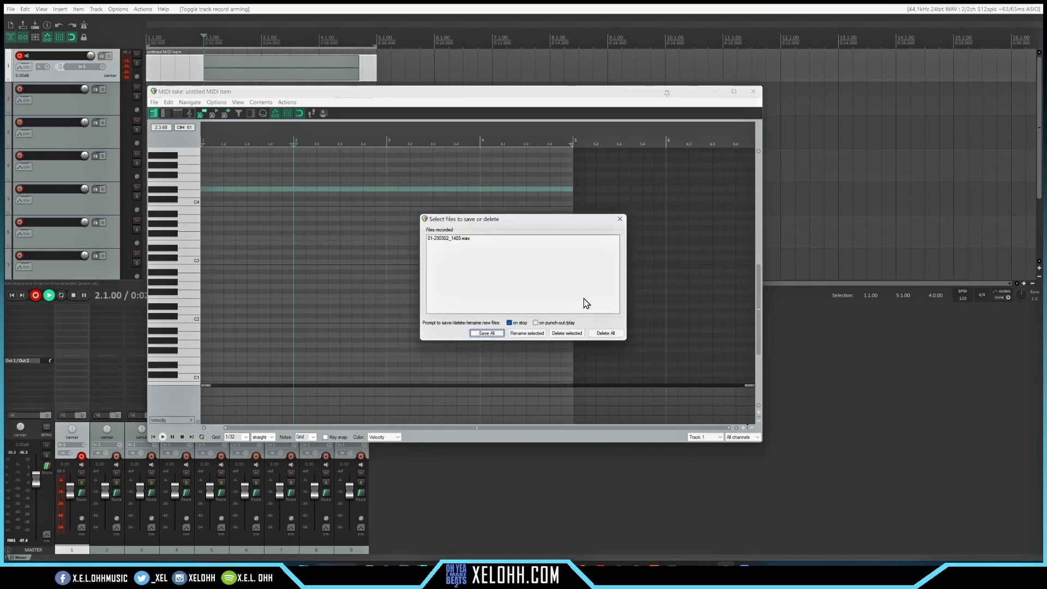
pyautogui.press('Return')
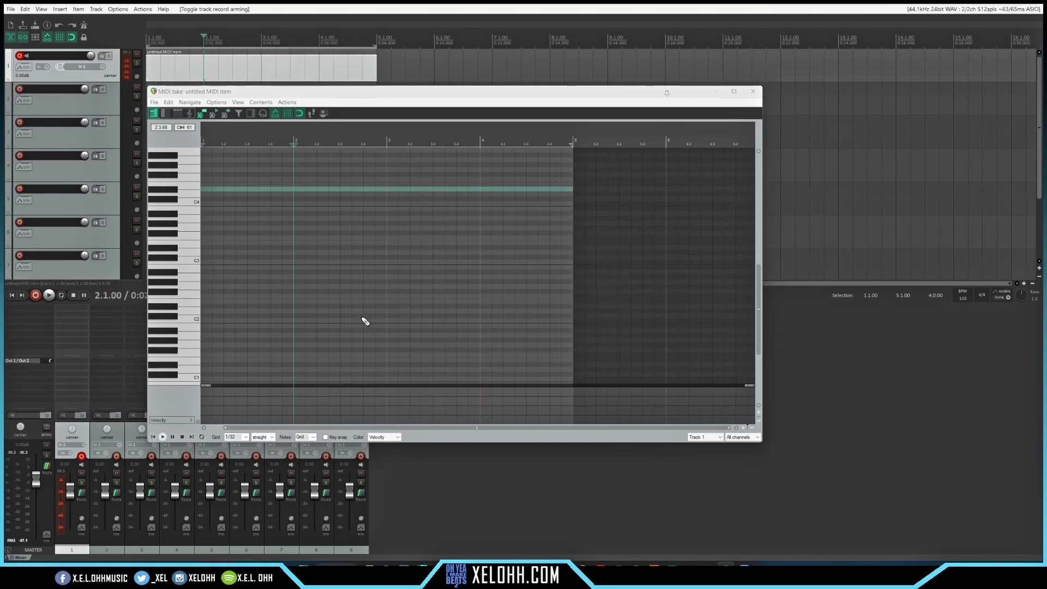
# Turn on repeat for playback from the MIDI editor.
pyautogui.click(201, 437)
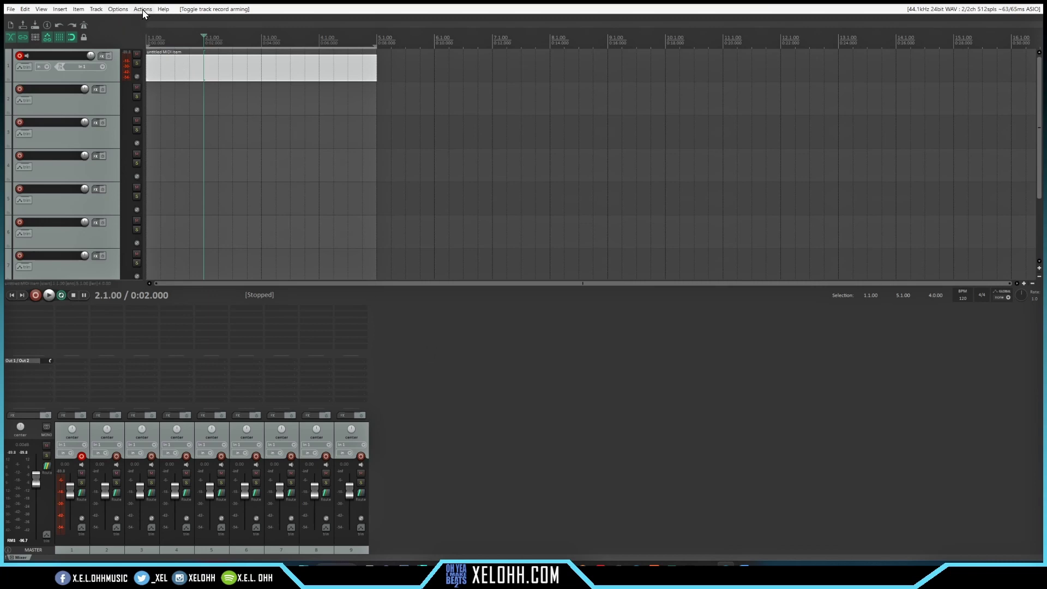
# Go to the General settings in the preferences and open the configuration export.
pyautogui.click(119, 9)
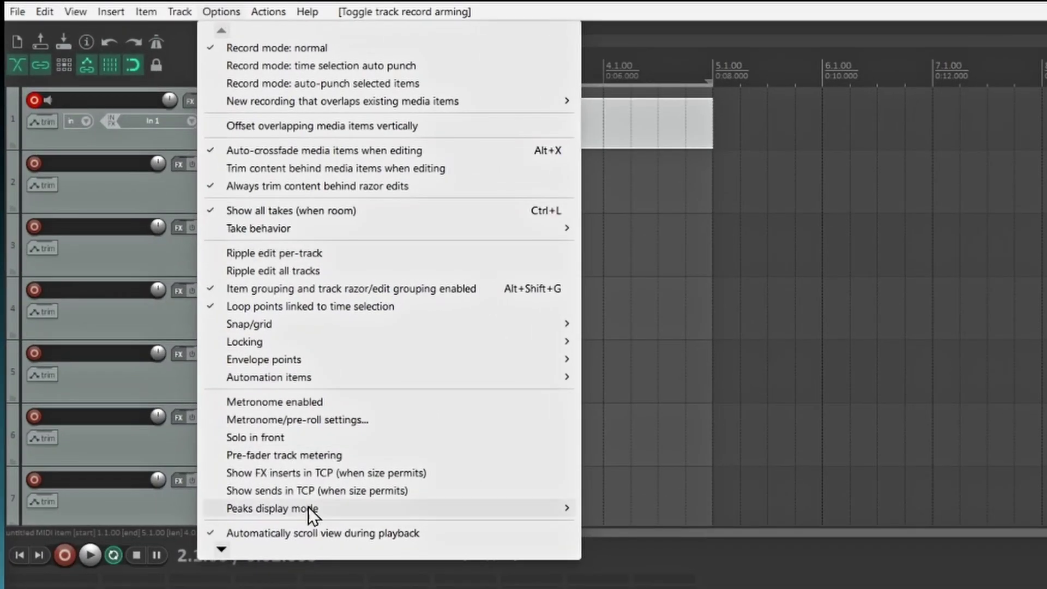
pyautogui.scroll(-3, 295, 512)
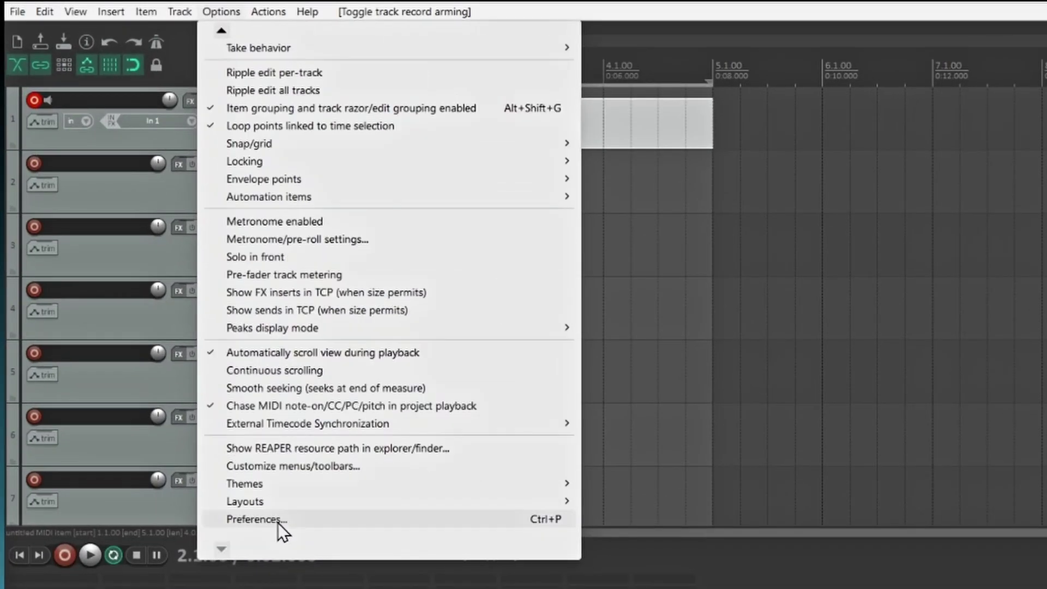
pyautogui.click(278, 523)
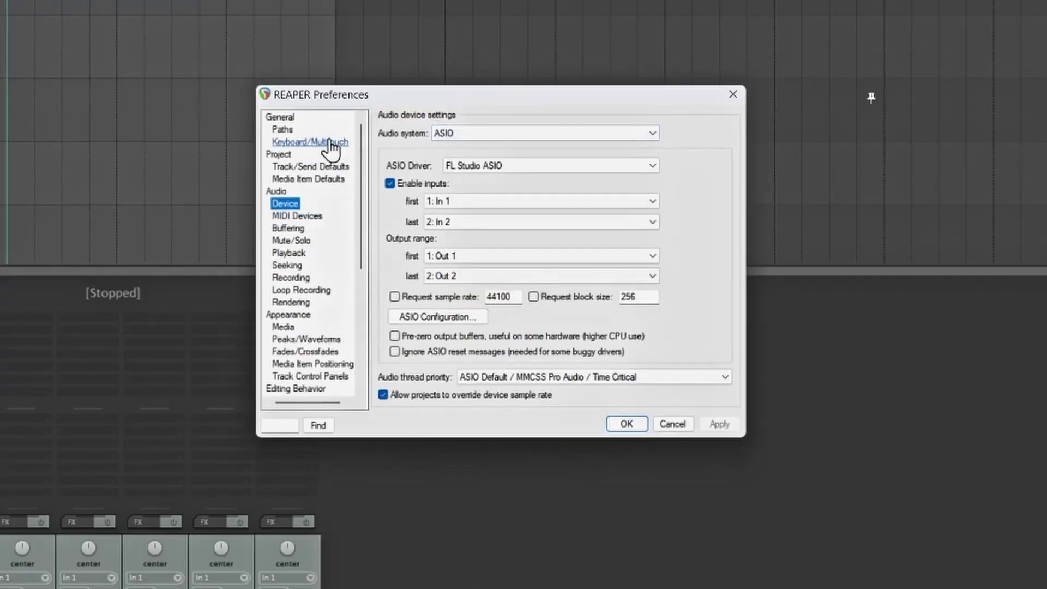
pyautogui.click(280, 118)
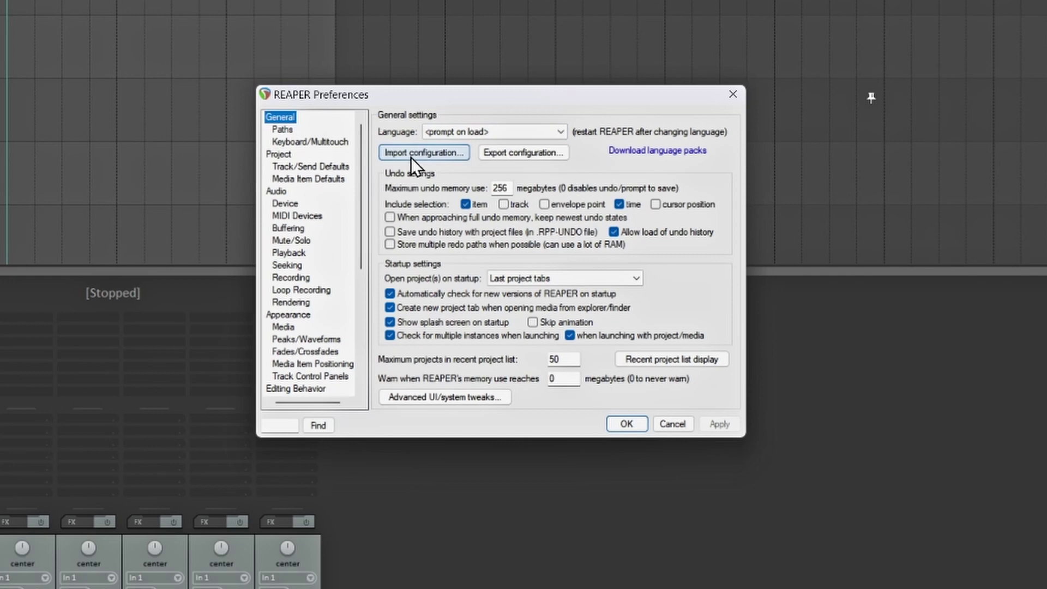
pyautogui.click(528, 155)
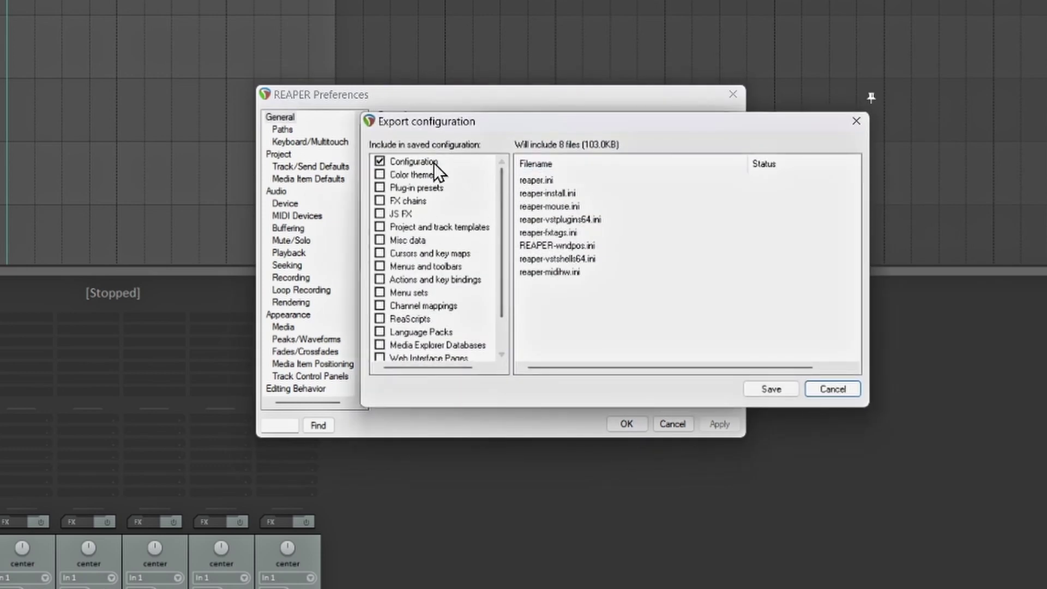
# Include all remaining categories in the exported configuration, from Color themes through MIDI Note/CC Names.
pyautogui.scroll(-1, 388, 302)
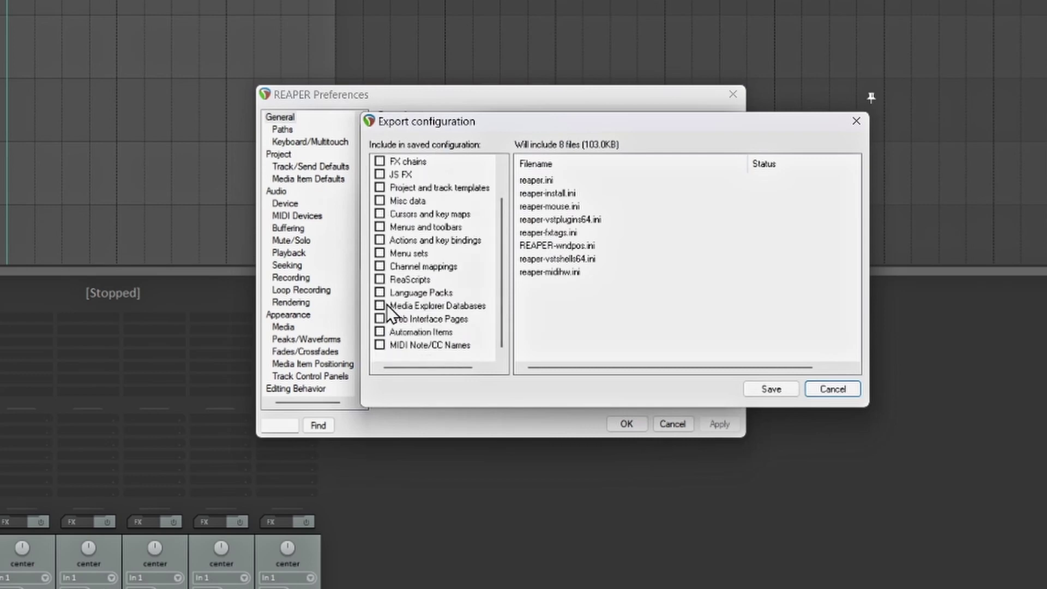
pyautogui.scroll(1, 387, 304)
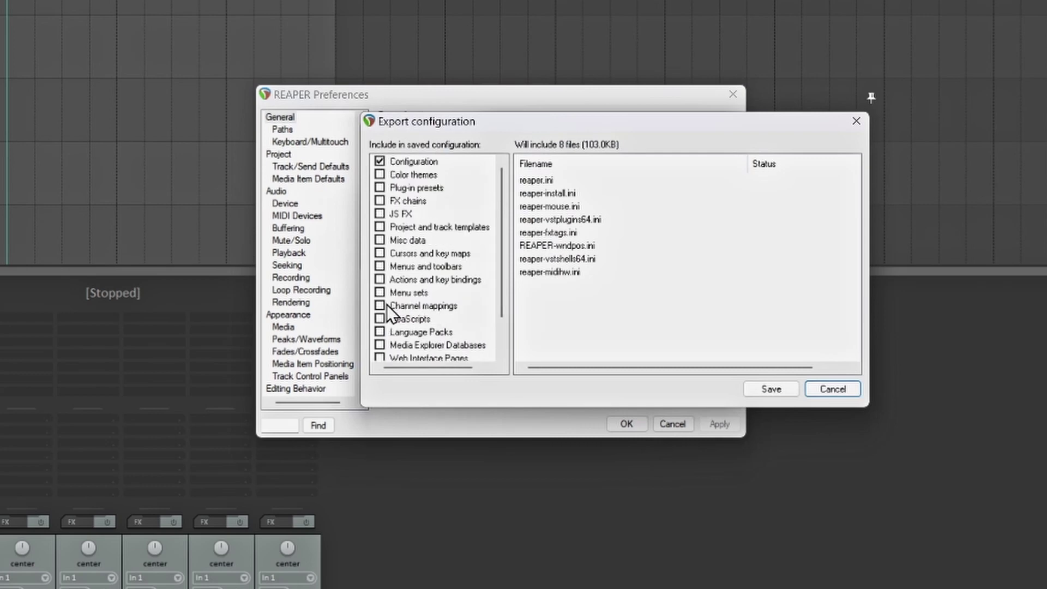
pyautogui.click(380, 174)
pyautogui.click(381, 188)
pyautogui.click(380, 201)
pyautogui.click(379, 214)
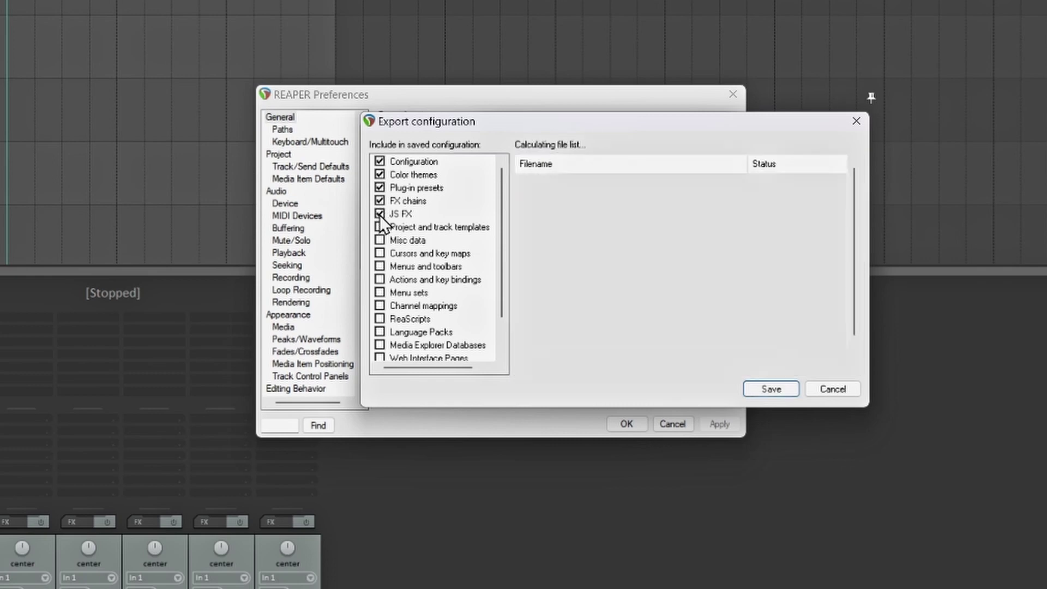
pyautogui.click(379, 227)
pyautogui.click(380, 240)
pyautogui.click(379, 254)
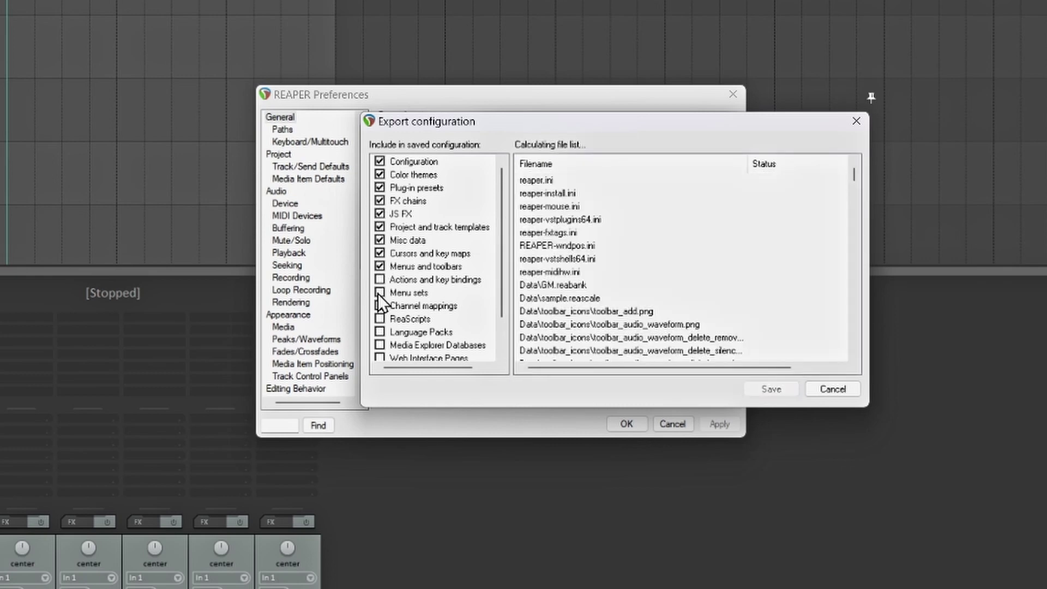
pyautogui.click(380, 280)
pyautogui.click(380, 293)
pyautogui.click(378, 304)
pyautogui.click(378, 319)
pyautogui.scroll(-1, 380, 322)
pyautogui.click(379, 293)
pyautogui.click(380, 305)
pyautogui.click(379, 319)
pyautogui.click(380, 332)
pyautogui.click(380, 344)
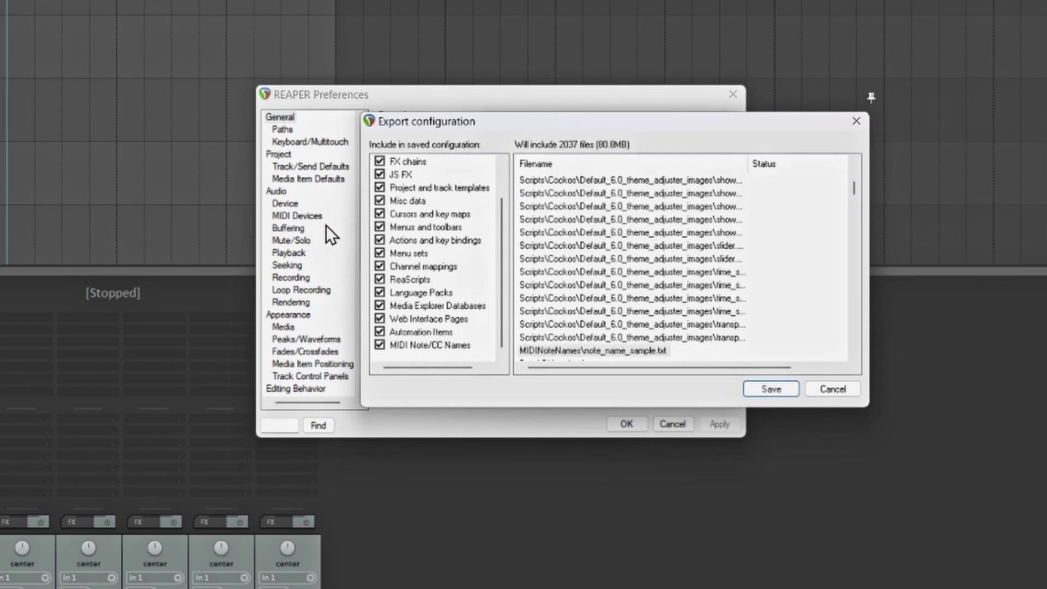
# Save the exported configuration as "Default Reaper Config" in the Configurations folder of Reaper drive 1.
pyautogui.click(782, 392)
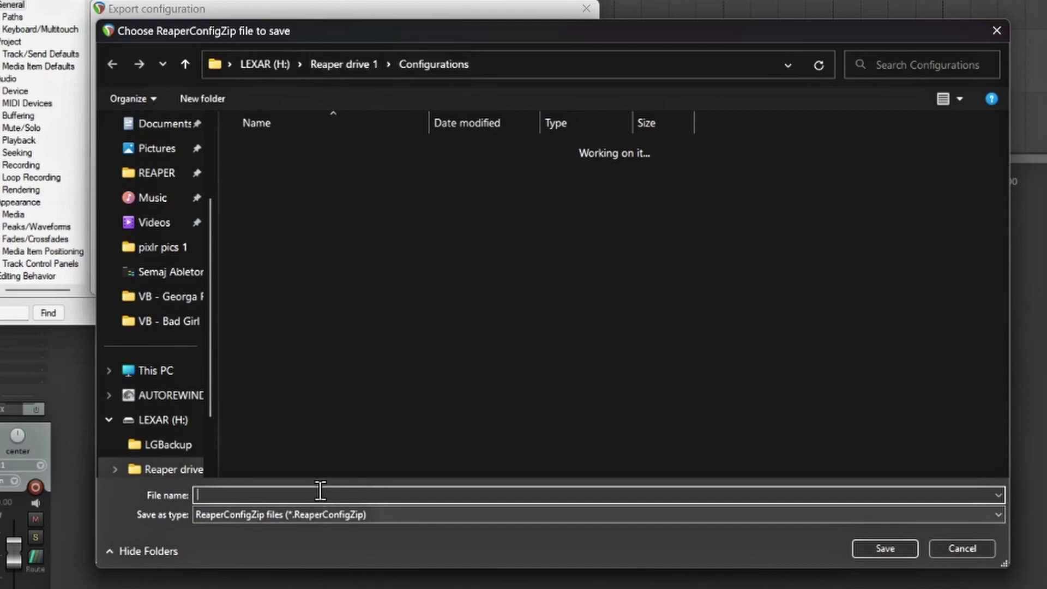
pyautogui.click(292, 491)
pyautogui.write('Default Reaper Config')
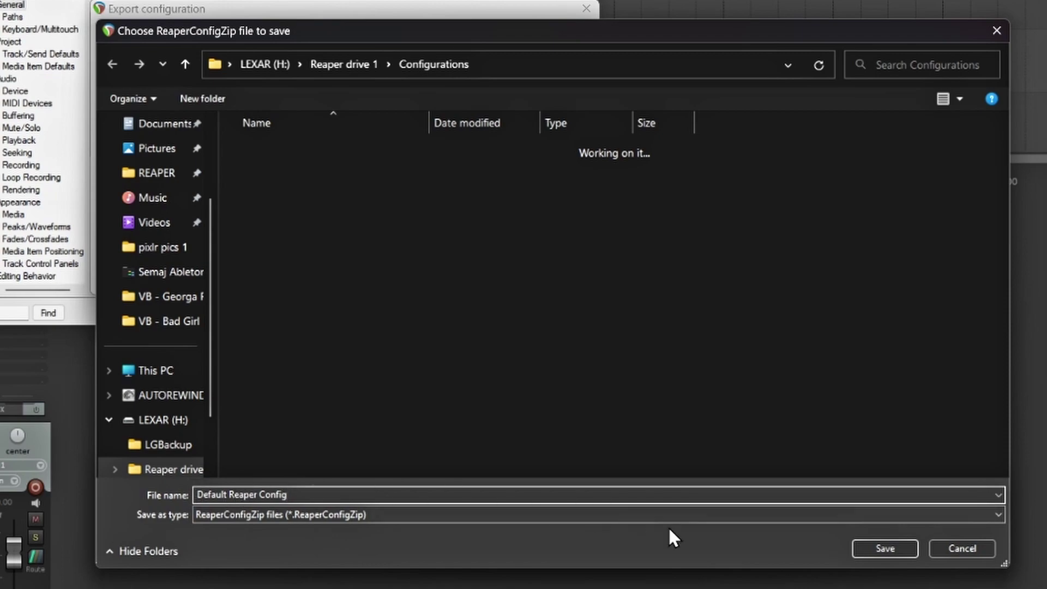
pyautogui.click(888, 548)
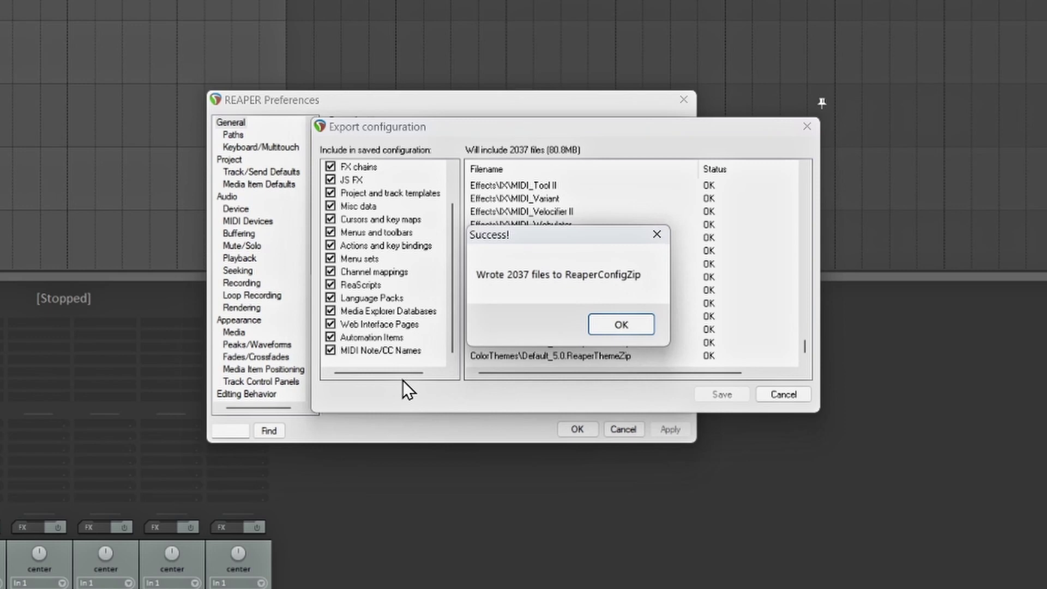
# Finish the configuration export and close the preferences without saving any changes.
pyautogui.click(625, 324)
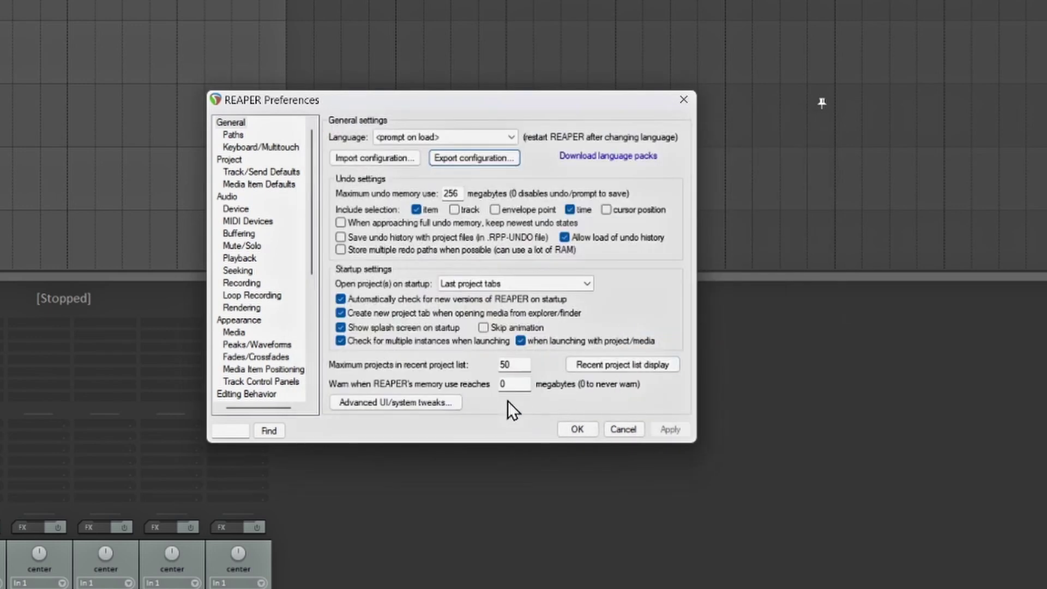
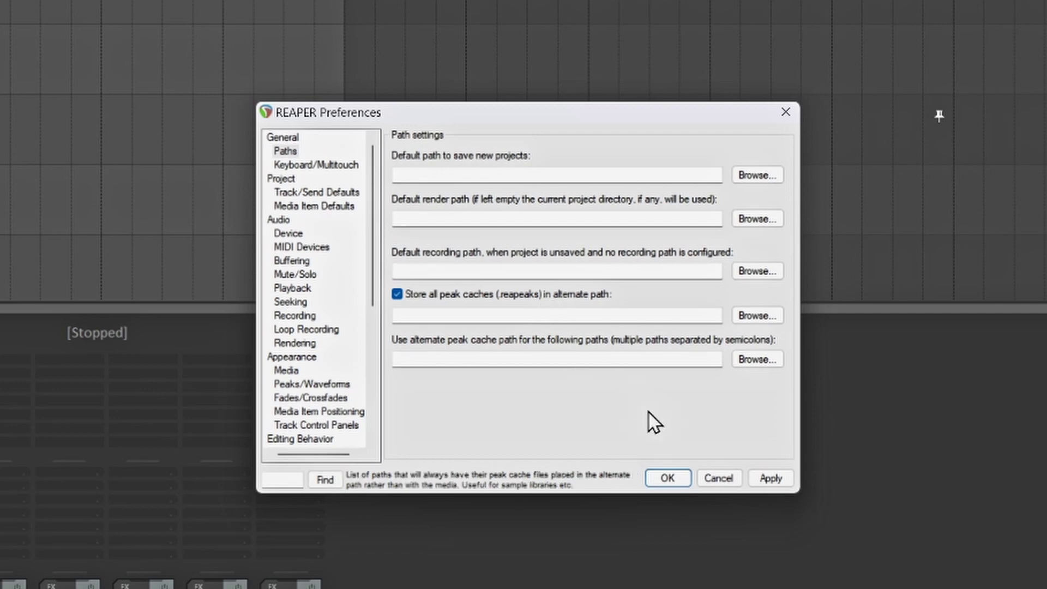
pyautogui.click(725, 478)
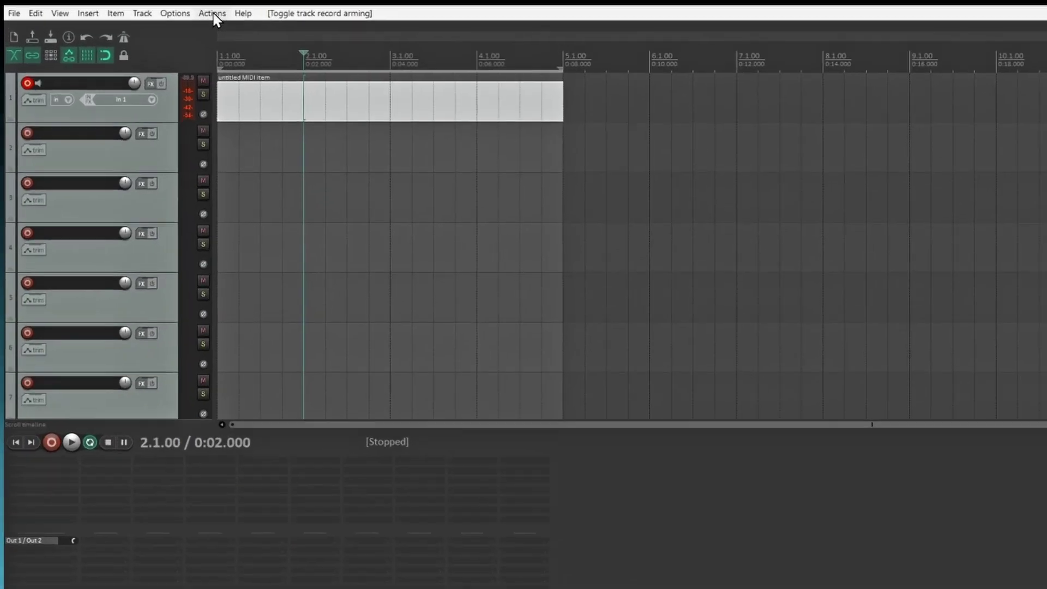
# Open the action list and filter the Main section's actions by "mousewheel".
pyautogui.click(142, 9)
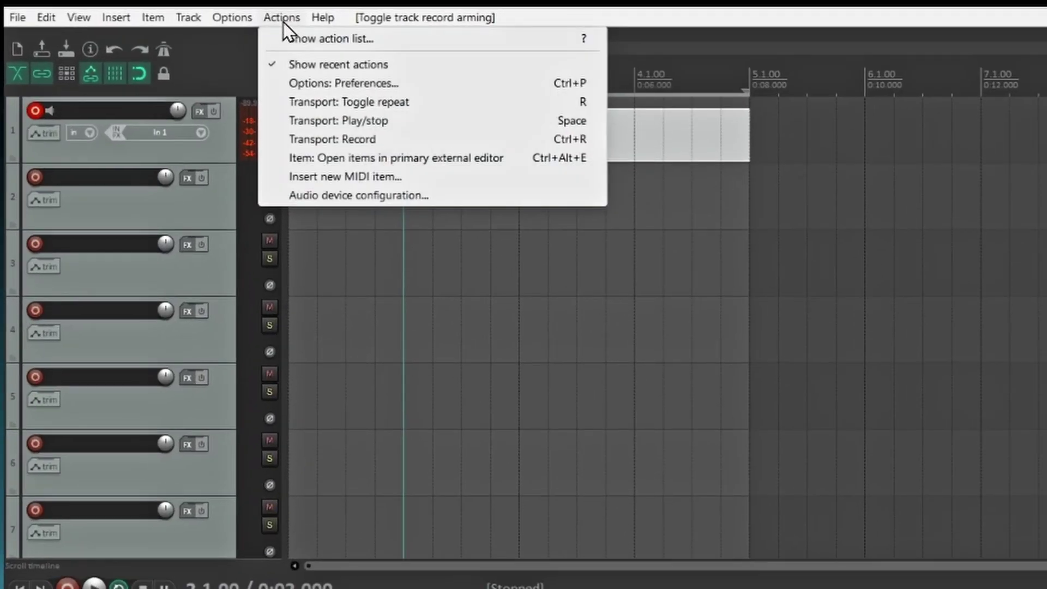
pyautogui.click(320, 38)
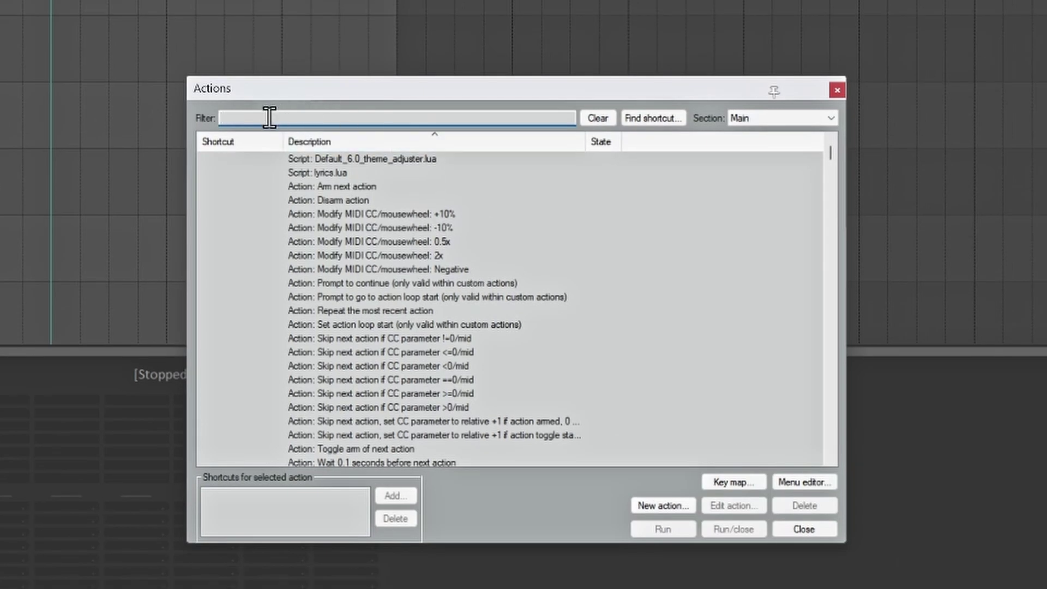
pyautogui.write('mou')
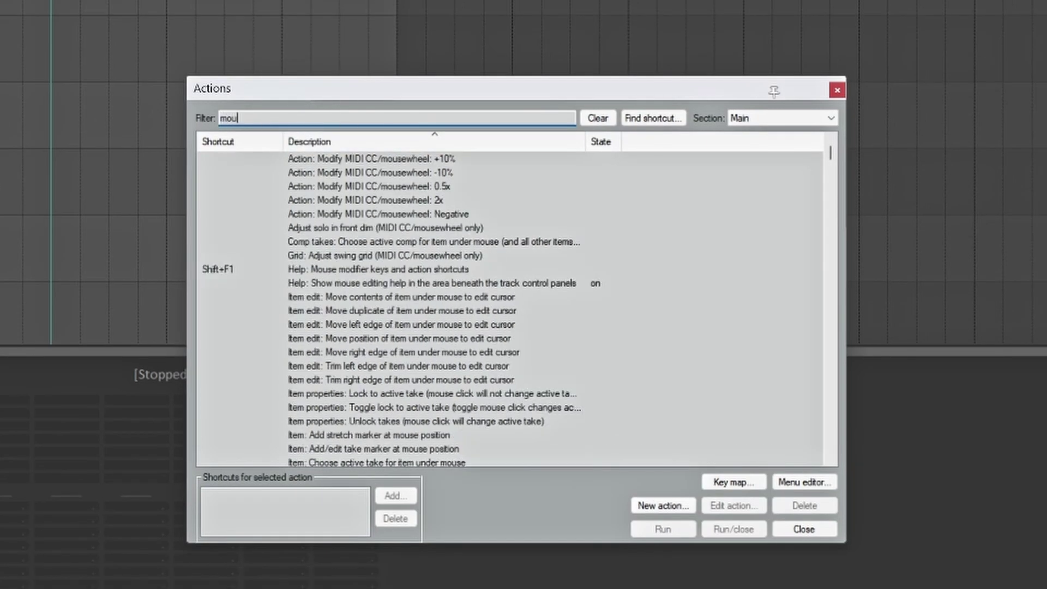
pyautogui.write('sewheel')
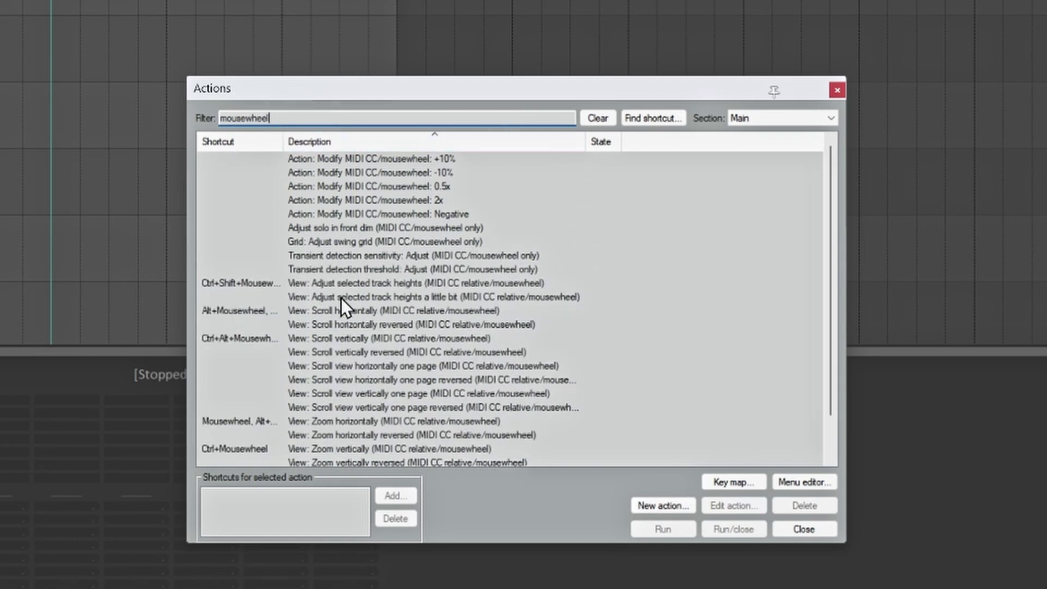
# Assign the Mousewheel shortcut to the Main action "View: Scroll vertically", overriding its existing mapping.
pyautogui.scroll(-1, 247, 351)
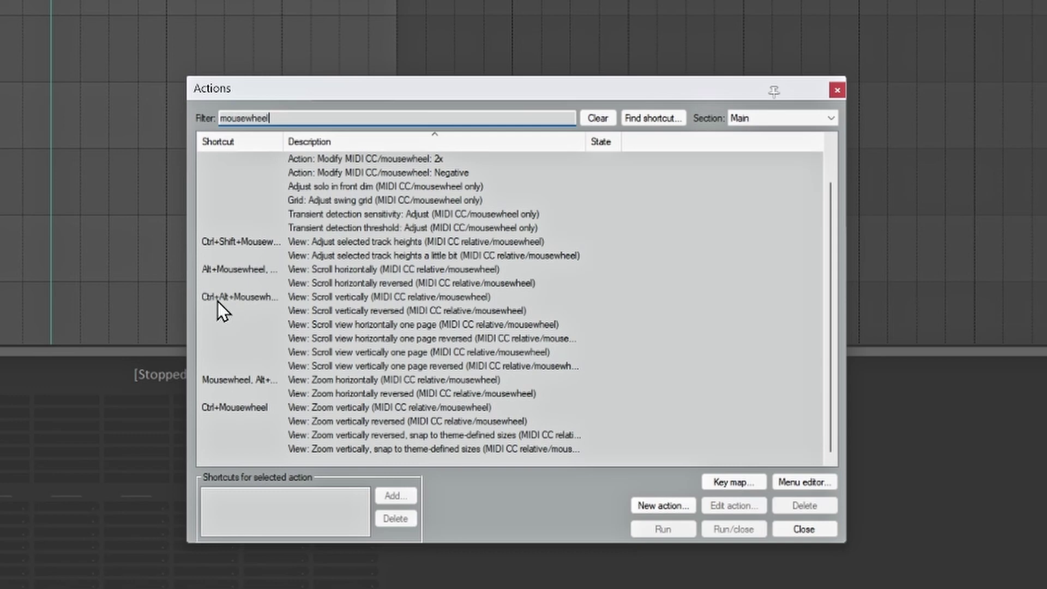
pyautogui.click(348, 295)
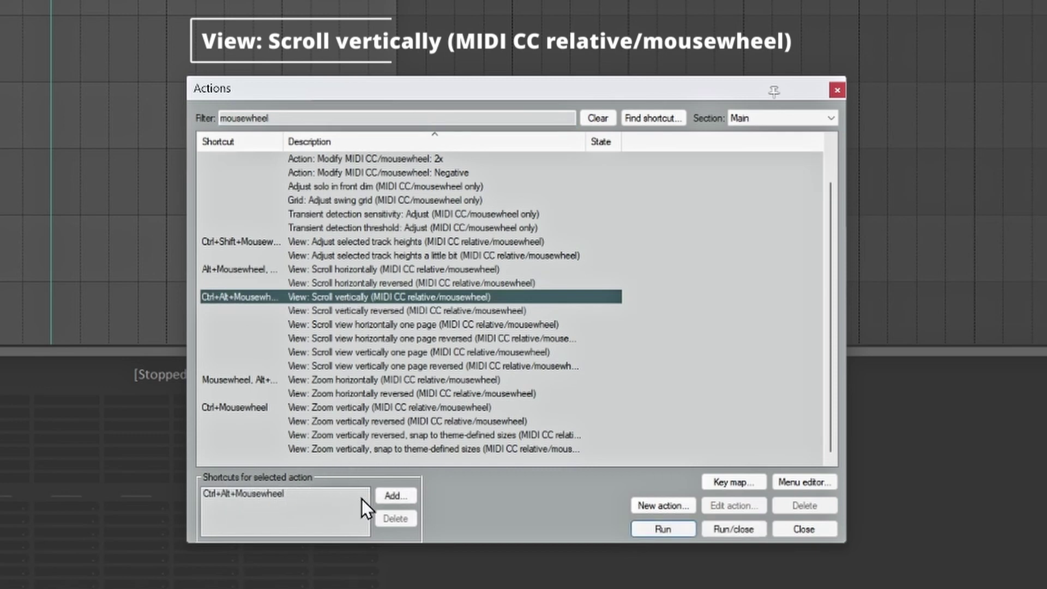
pyautogui.click(394, 496)
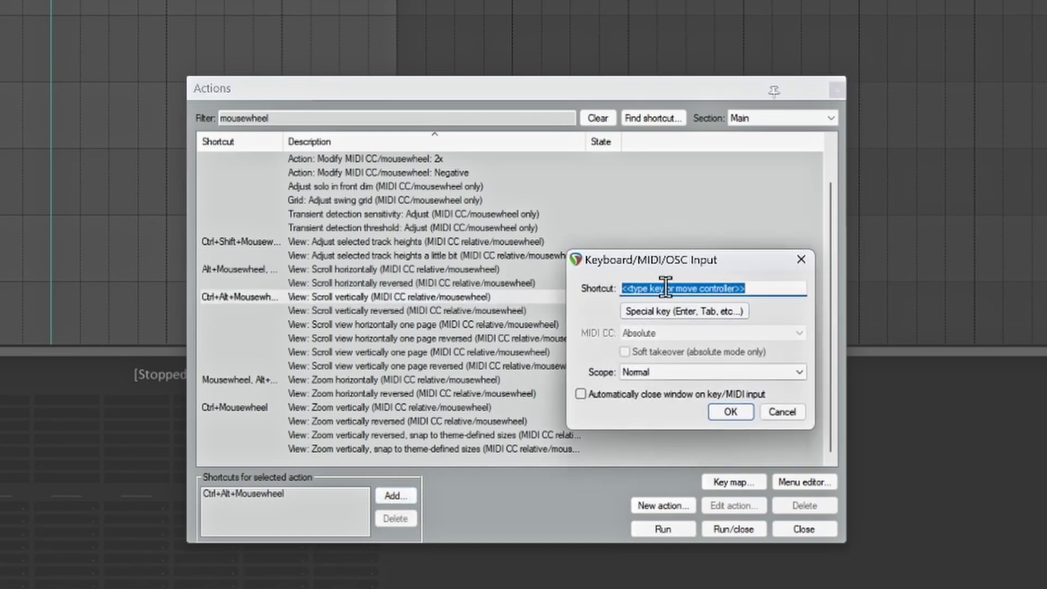
pyautogui.scroll(-1, 665, 288)
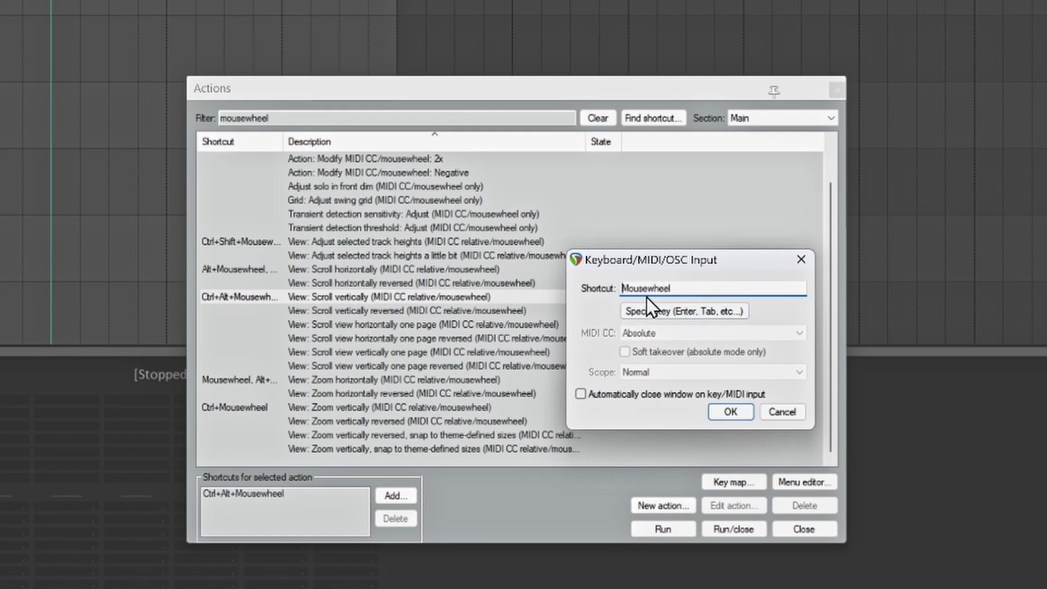
pyautogui.click(732, 413)
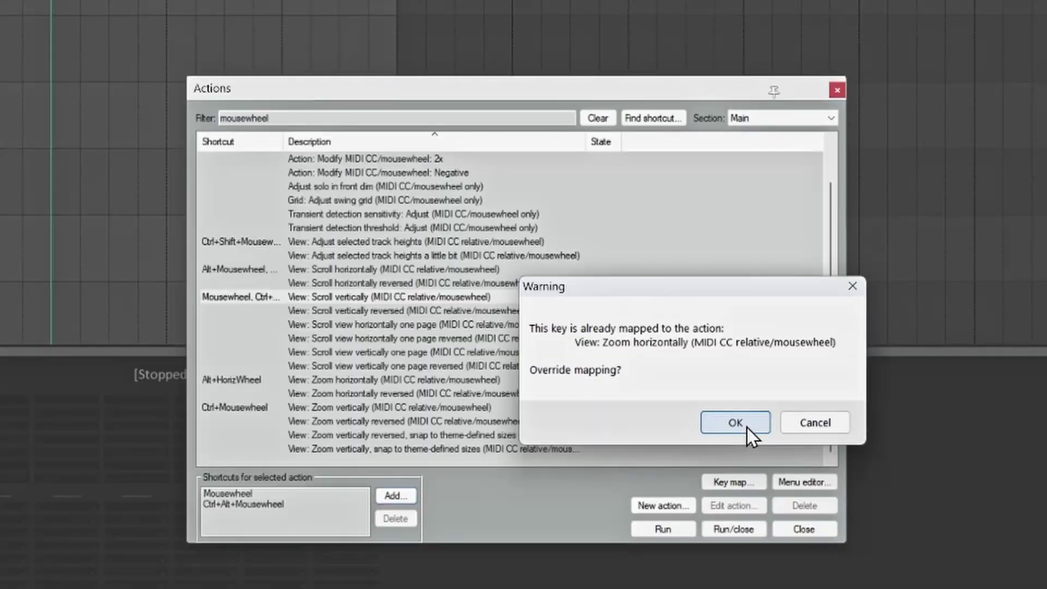
pyautogui.click(735, 422)
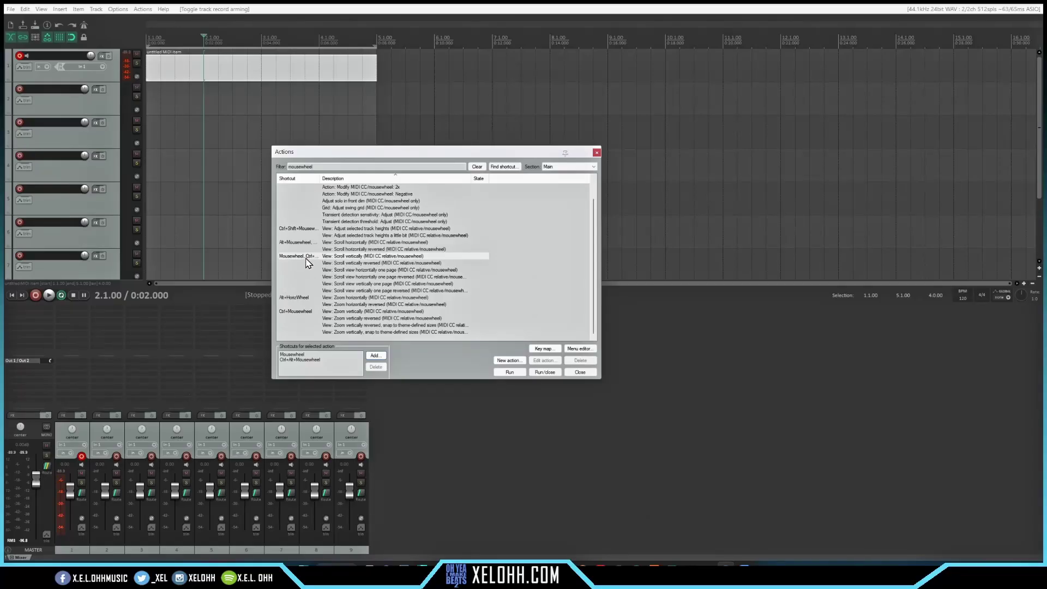
# Test the new vertical scrolling by moving up and down through the tracks in the arrange view.
pyautogui.scroll(-2, 222, 130)
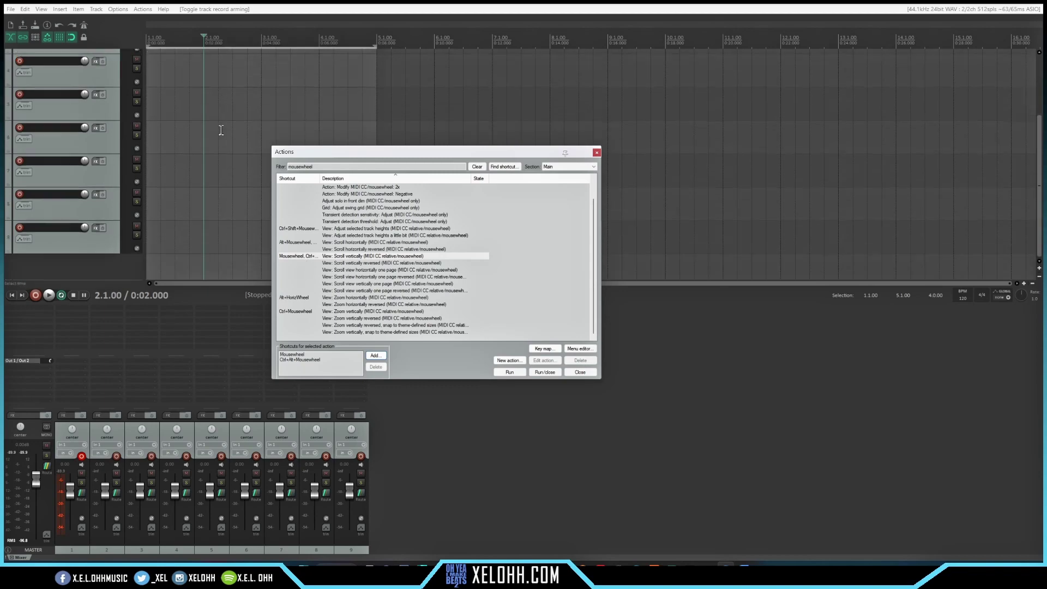
pyautogui.scroll(2, 221, 130)
pyautogui.scroll(-2, 222, 130)
pyautogui.scroll(2, 221, 130)
pyautogui.scroll(-2, 221, 131)
pyautogui.scroll(2, 220, 131)
pyautogui.scroll(-2, 220, 132)
pyautogui.scroll(2, 220, 131)
pyautogui.scroll(-2, 219, 132)
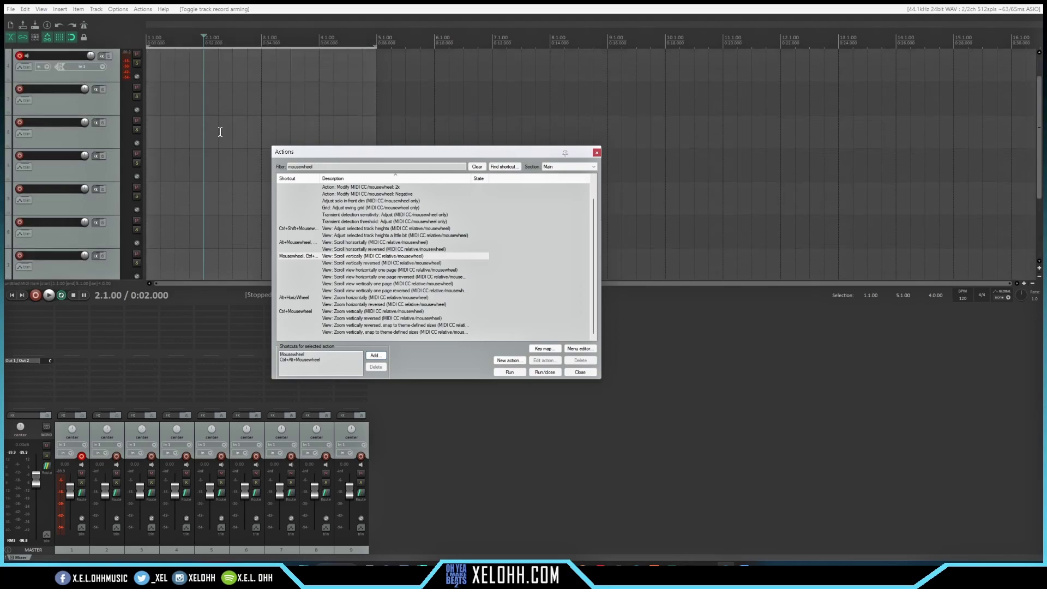
pyautogui.scroll(2, 220, 132)
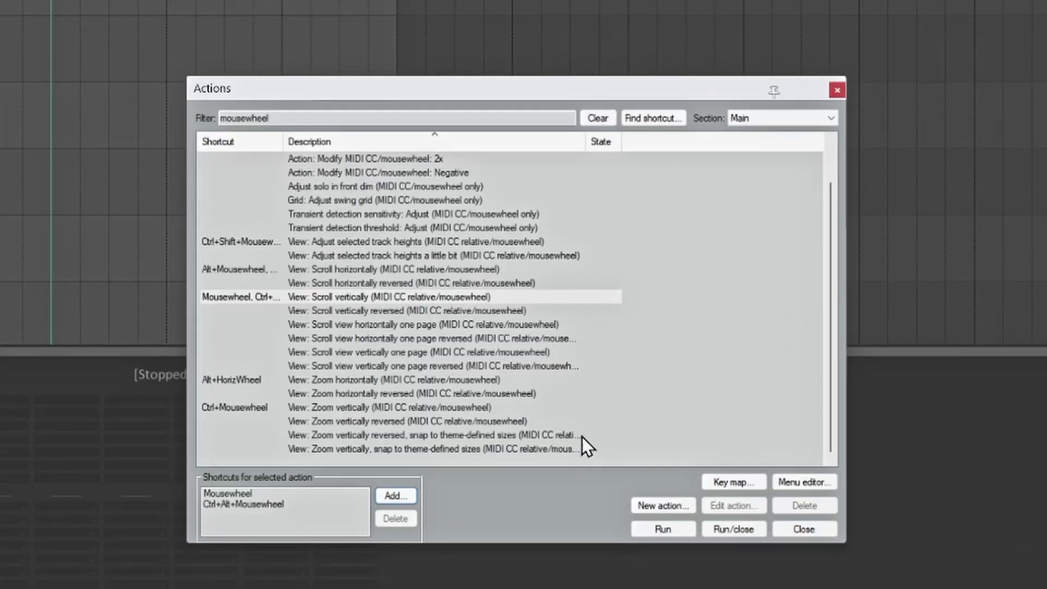
# Assign the Alt+Mousewheel shortcut to the Main action "View: Zoom horizontally", overriding its existing mapping.
pyautogui.click(238, 380)
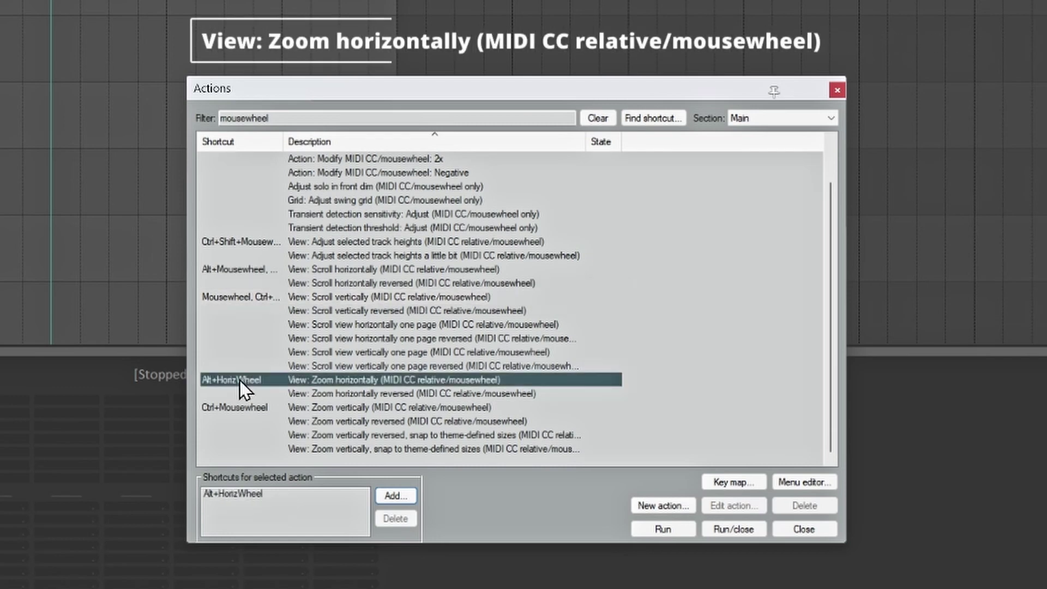
pyautogui.click(396, 495)
pyautogui.scroll(-1, 661, 286)
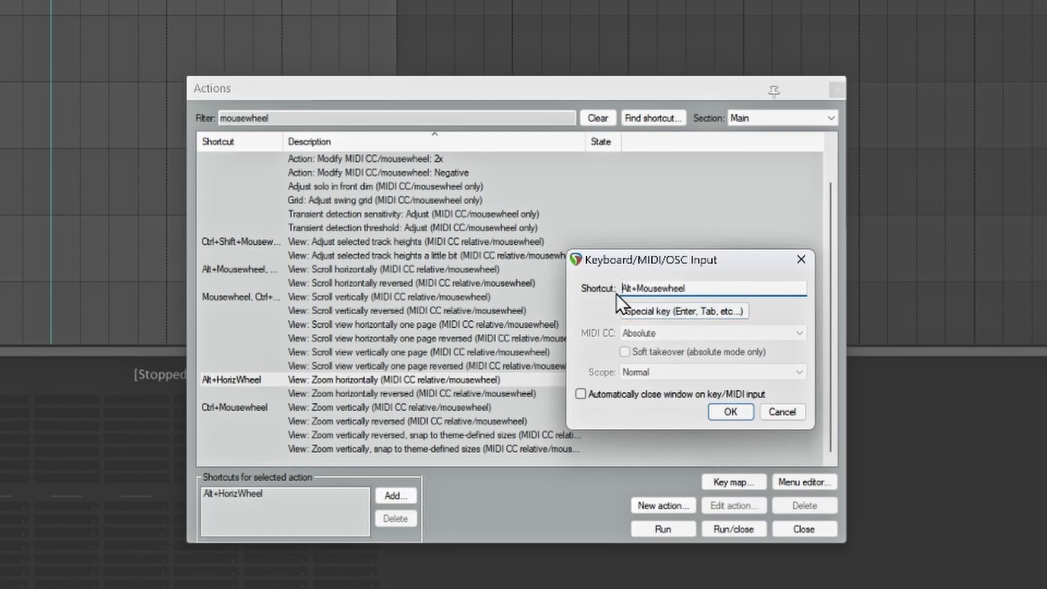
pyautogui.click(729, 411)
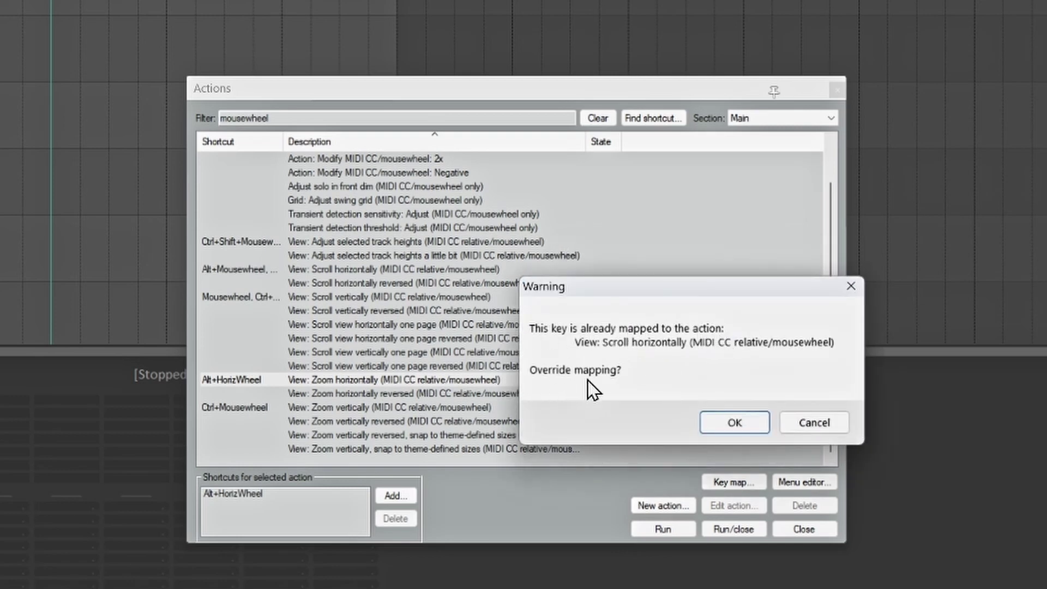
pyautogui.click(735, 423)
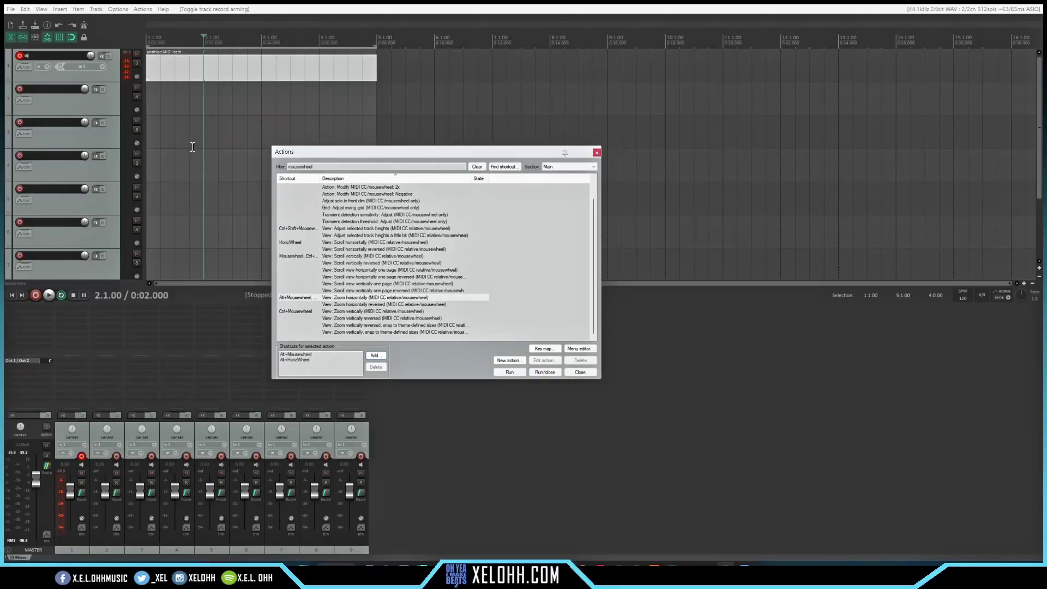
# Test the new horizontal zoom by zooming the arrange view's timeline in and out.
pyautogui.keyDown('alt'); pyautogui.scroll(5, 191, 147); pyautogui.keyUp('alt')
pyautogui.keyDown('alt'); pyautogui.scroll(-4, 191, 147); pyautogui.keyUp('alt')
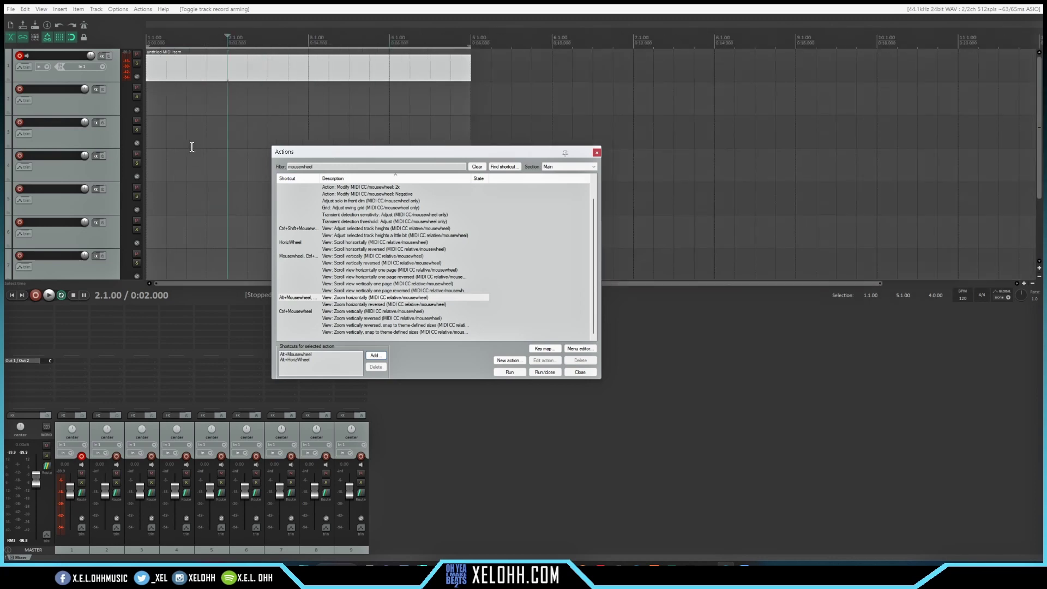
pyautogui.keyDown('alt'); pyautogui.scroll(-2, 192, 147); pyautogui.keyUp('alt')
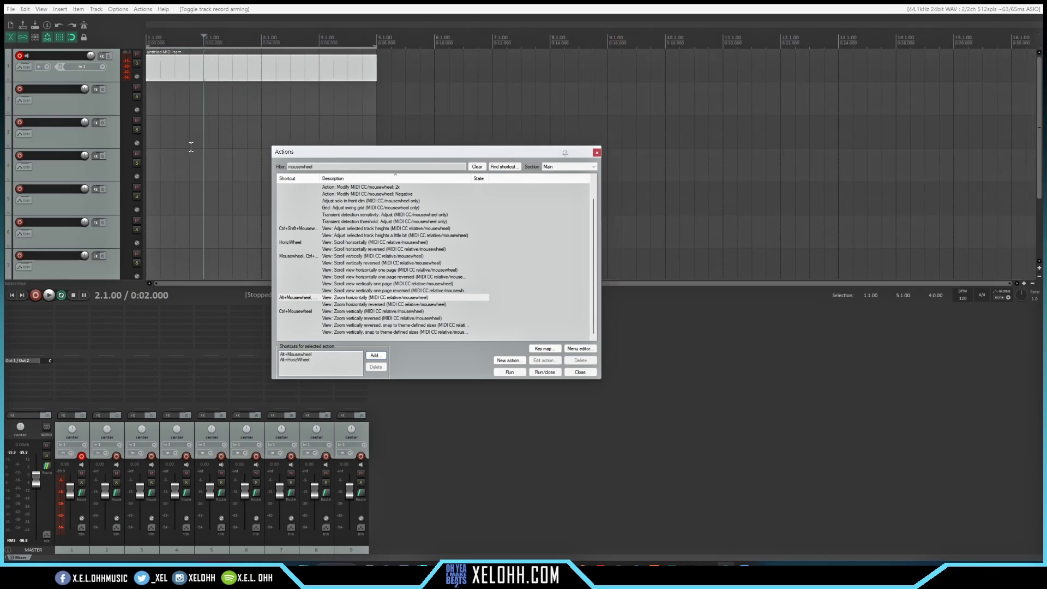
pyautogui.keyDown('alt'); pyautogui.scroll(2, 192, 147); pyautogui.keyUp('alt')
pyautogui.scroll(-2, 192, 146)
pyautogui.keyDown('alt'); pyautogui.scroll(2, 185, 155); pyautogui.keyUp('alt')
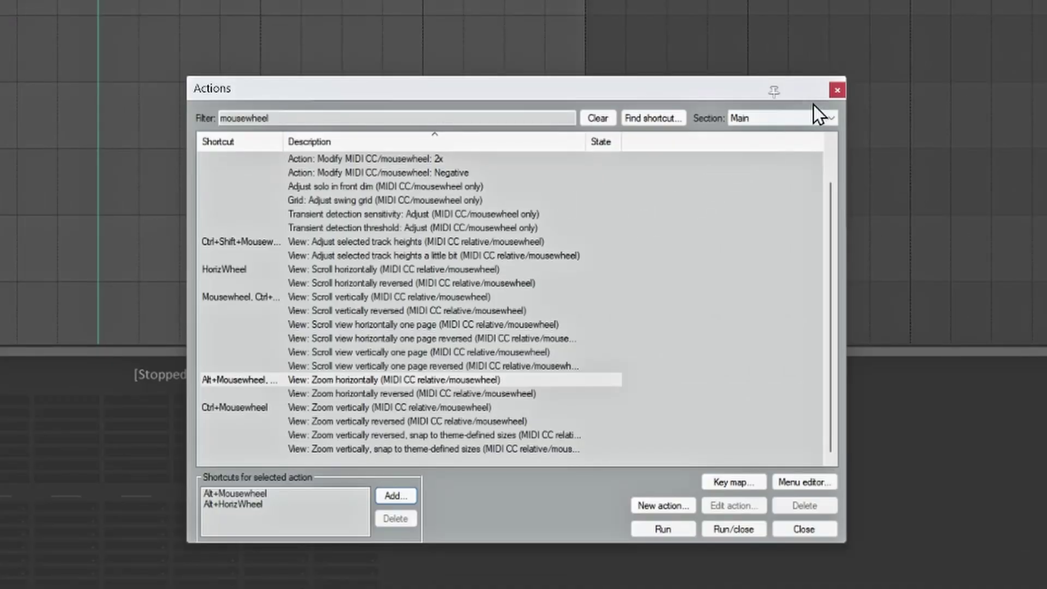
# In the MIDI Editor section, assign the Mousewheel shortcut to "View: Scroll vertically", overriding its existing mapping.
pyautogui.click(833, 118)
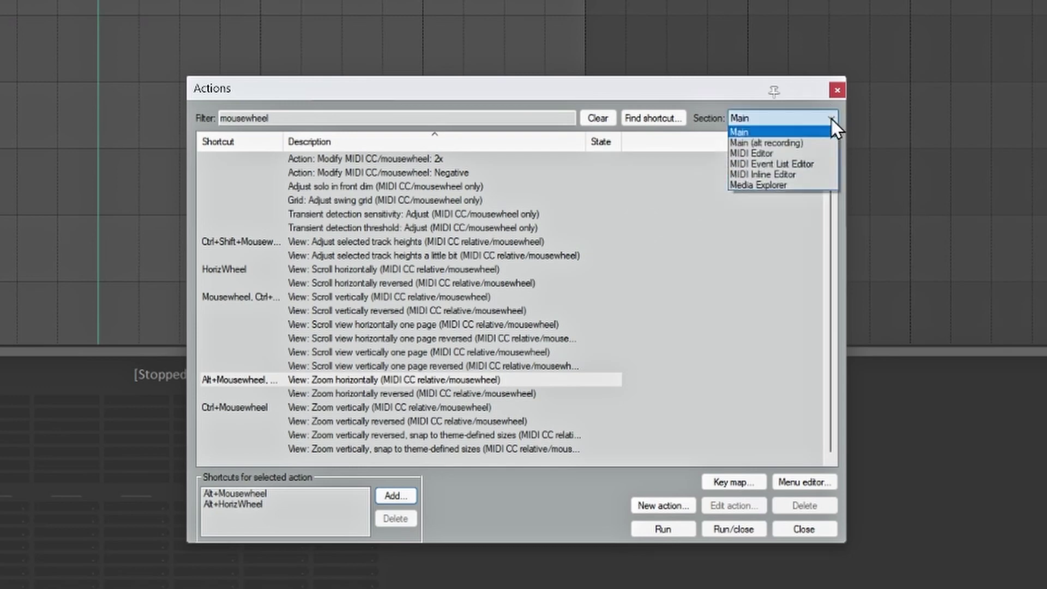
pyautogui.click(754, 153)
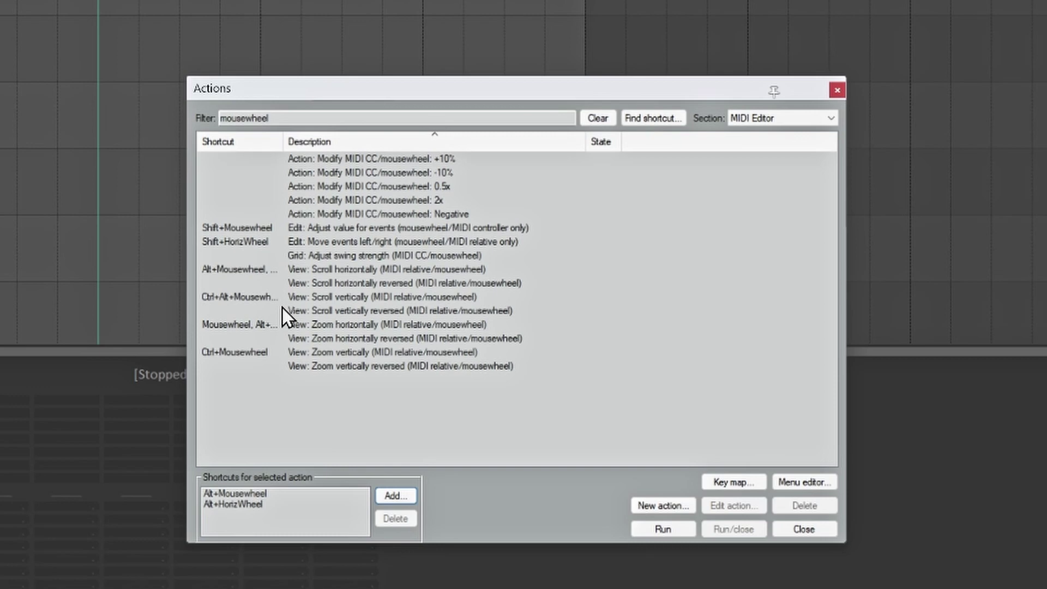
pyautogui.click(256, 294)
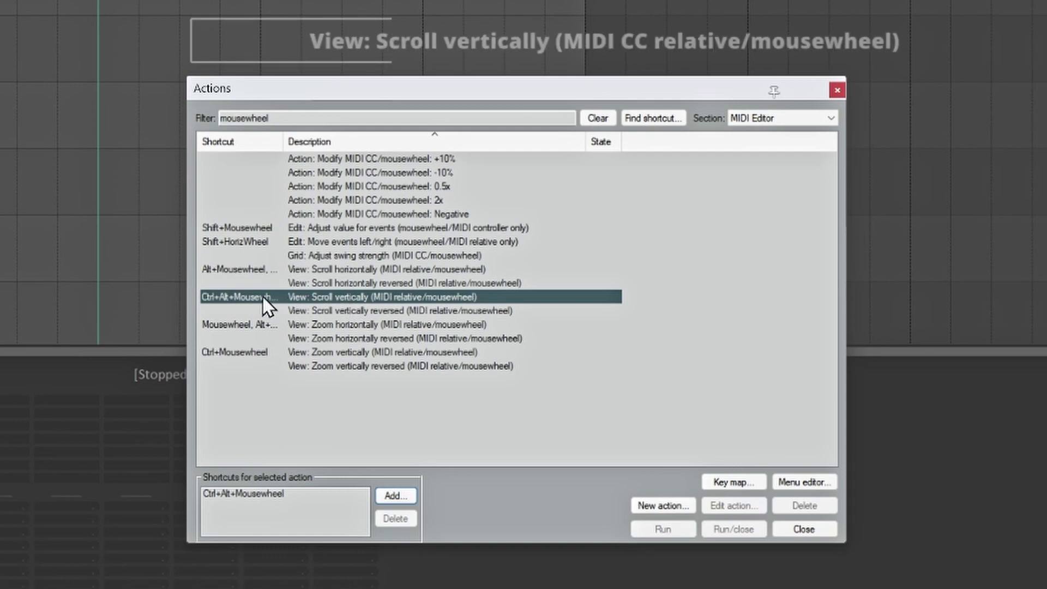
pyautogui.click(394, 494)
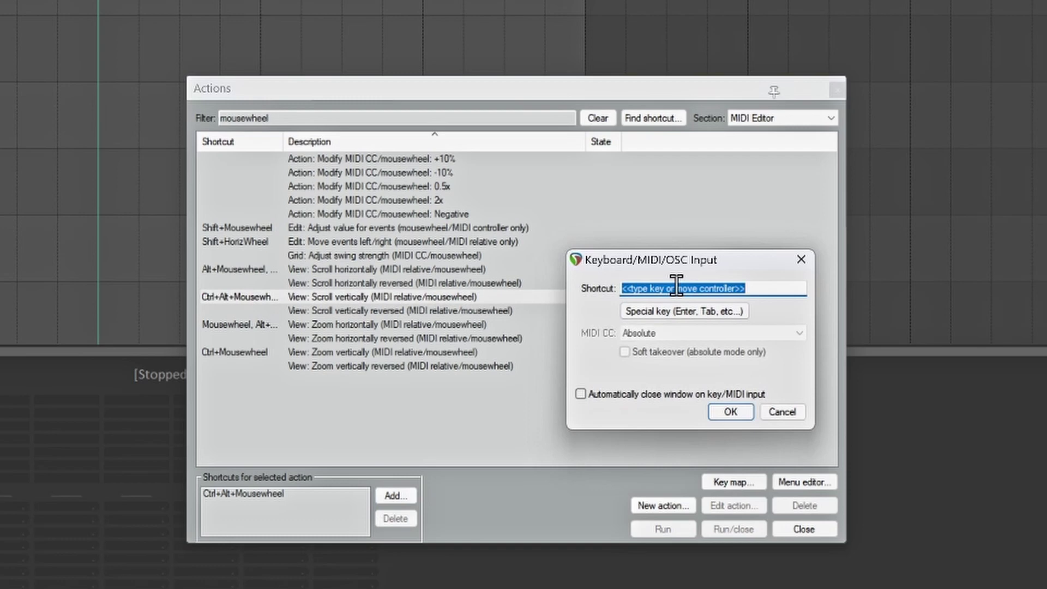
pyautogui.scroll(-1, 676, 285)
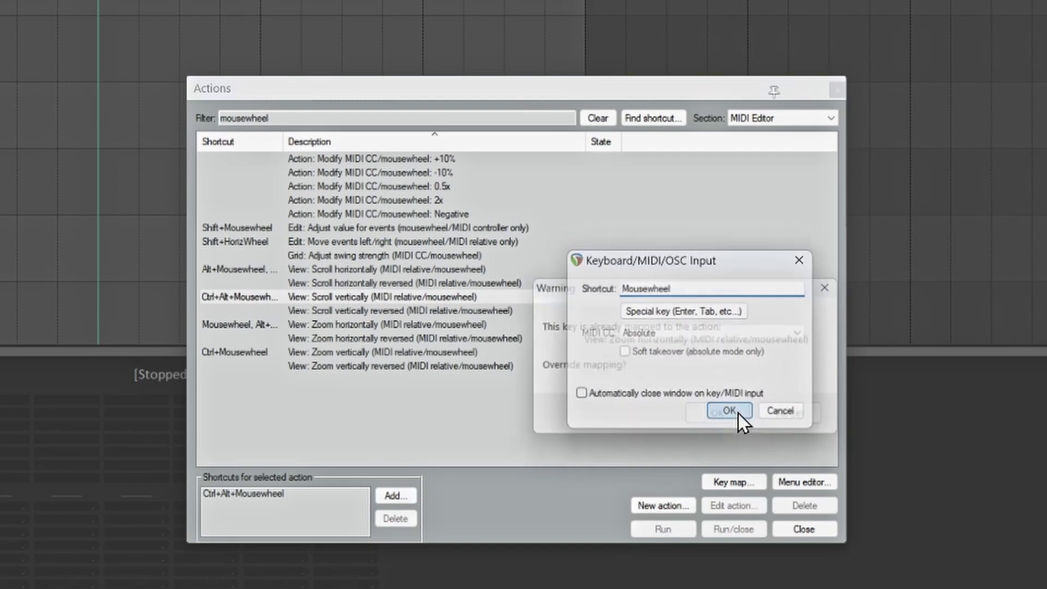
pyautogui.click(736, 413)
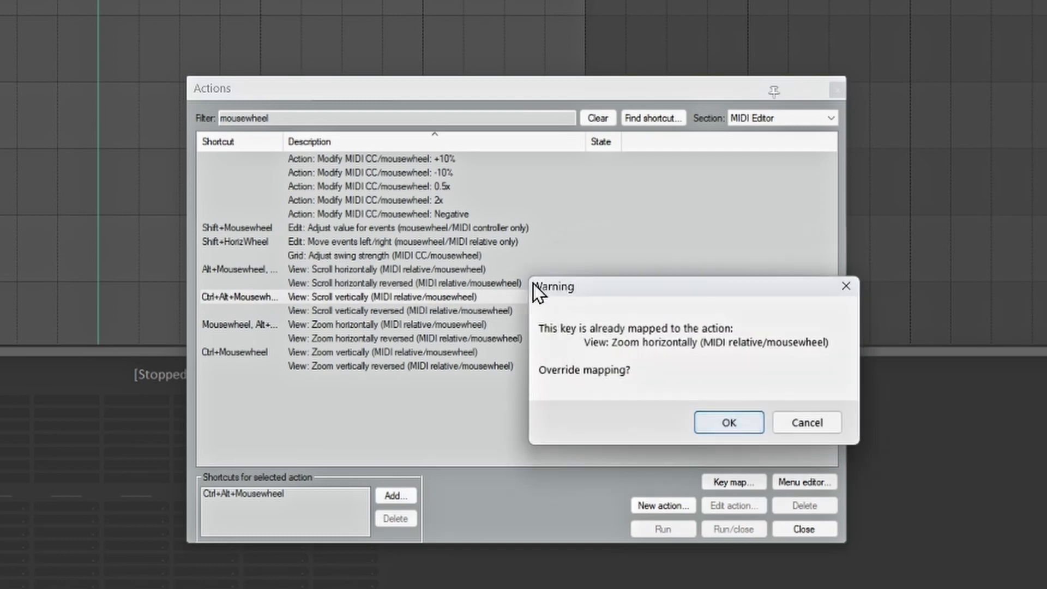
pyautogui.click(737, 424)
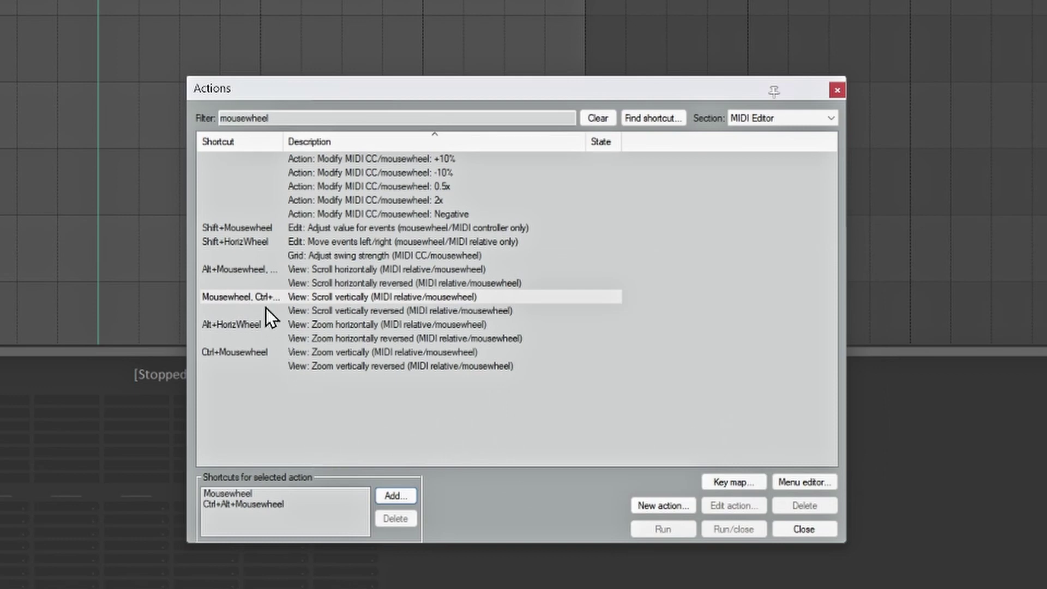
# Assign the Alt+Mousewheel shortcut to the MIDI Editor action "View: Zoom horizontally", overriding its existing mapping.
pyautogui.click(241, 327)
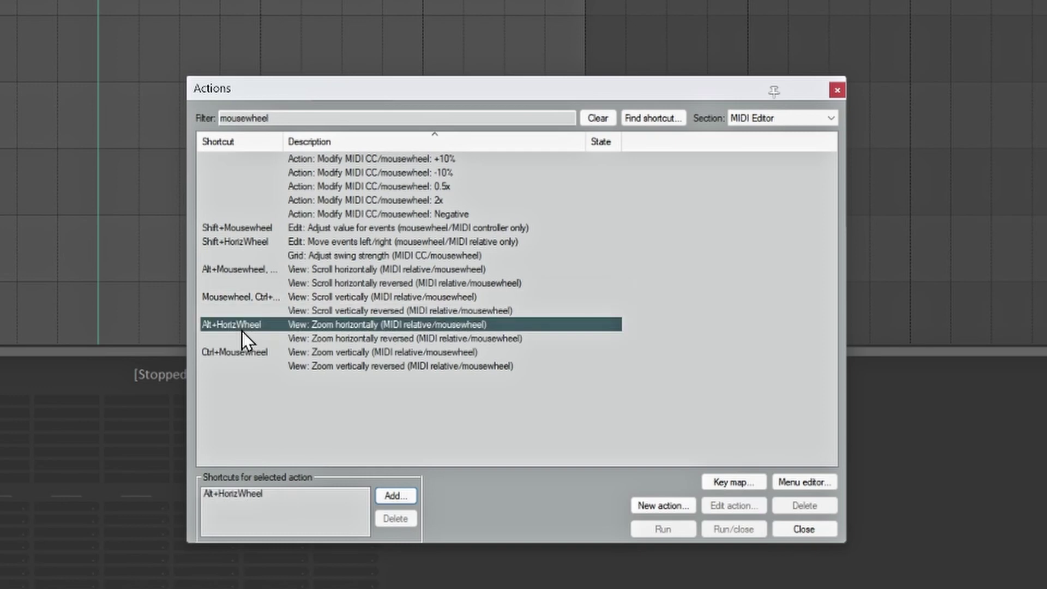
pyautogui.click(394, 496)
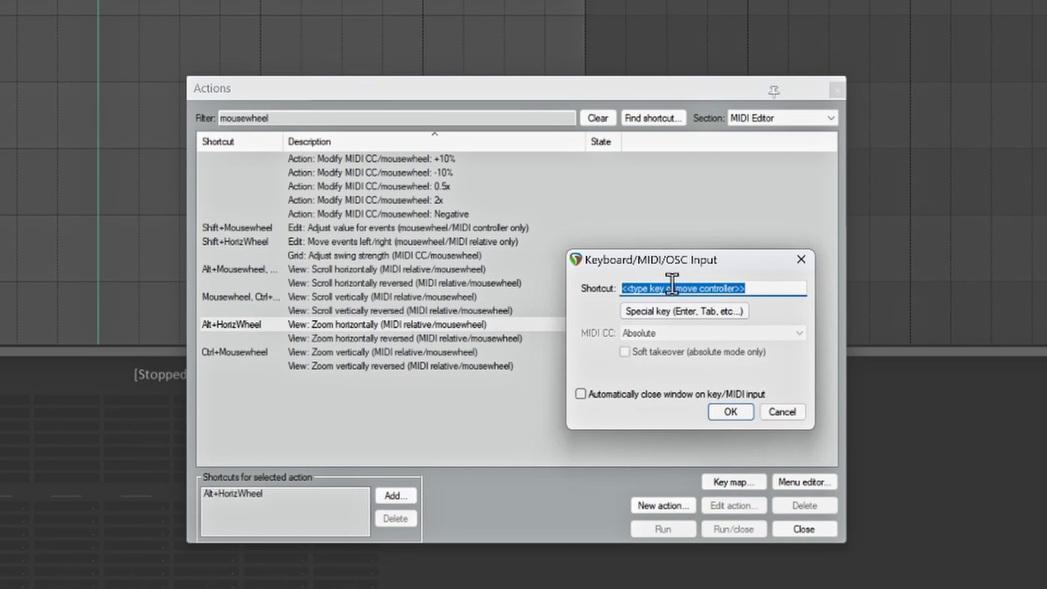
pyautogui.keyDown('alt'); pyautogui.scroll(-1, 672, 284); pyautogui.keyUp('alt')
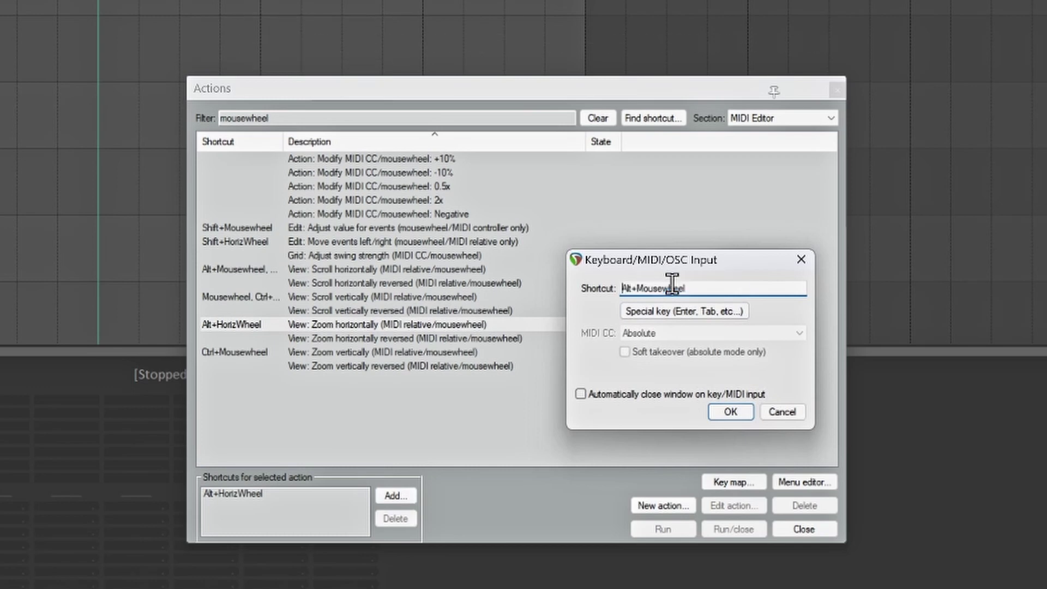
pyautogui.click(732, 411)
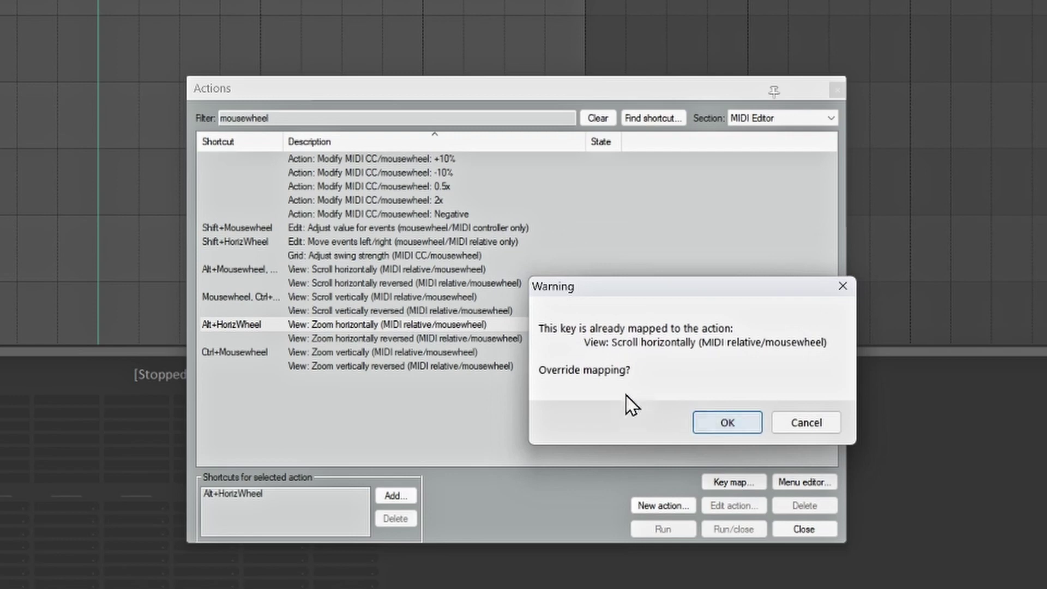
pyautogui.click(732, 427)
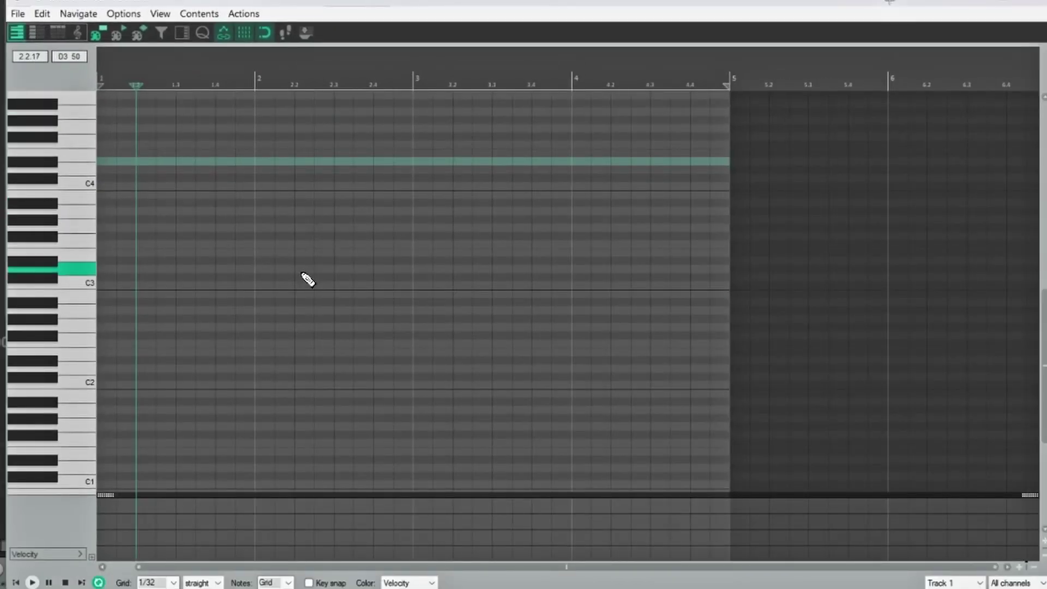
# Test the new vertical scrolling by moving the MIDI editor's piano roll up and down through the note range.
pyautogui.scroll(-1, 318, 300)
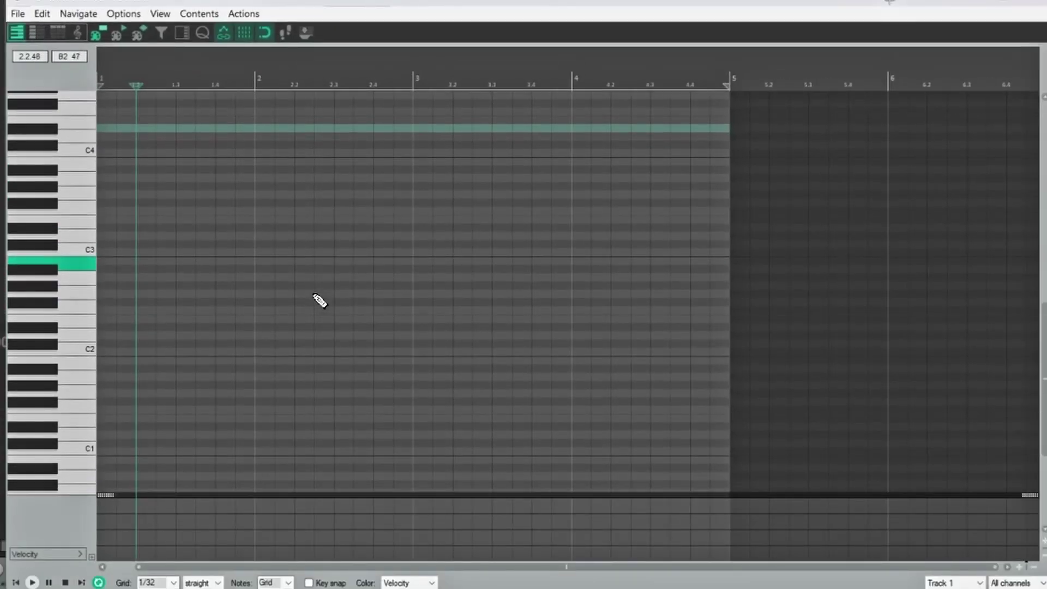
pyautogui.scroll(2, 321, 301)
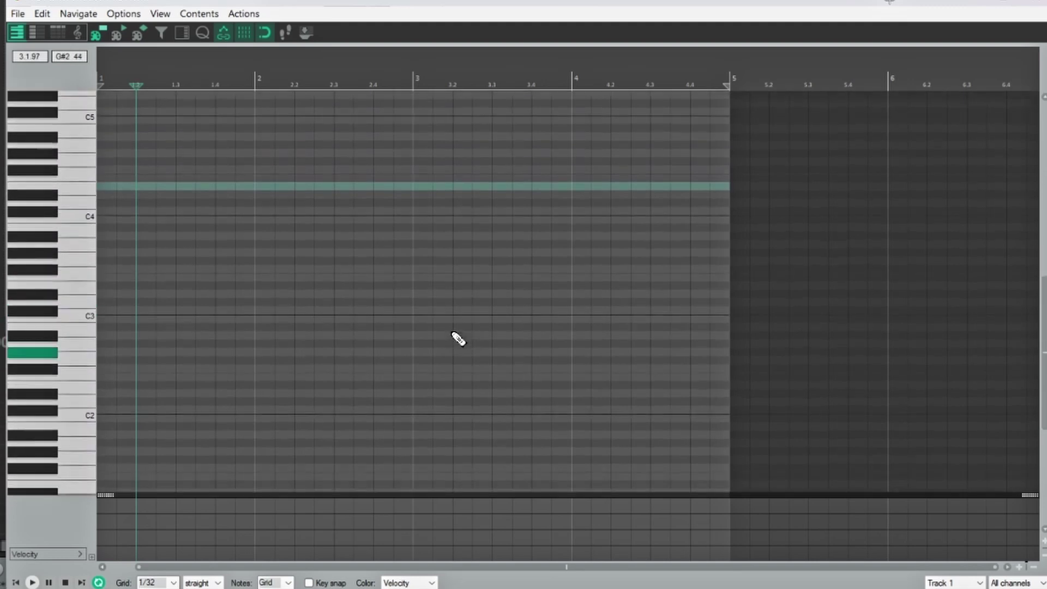
pyautogui.scroll(2, 455, 333)
pyautogui.scroll(-1, 435, 335)
pyautogui.scroll(1, 428, 354)
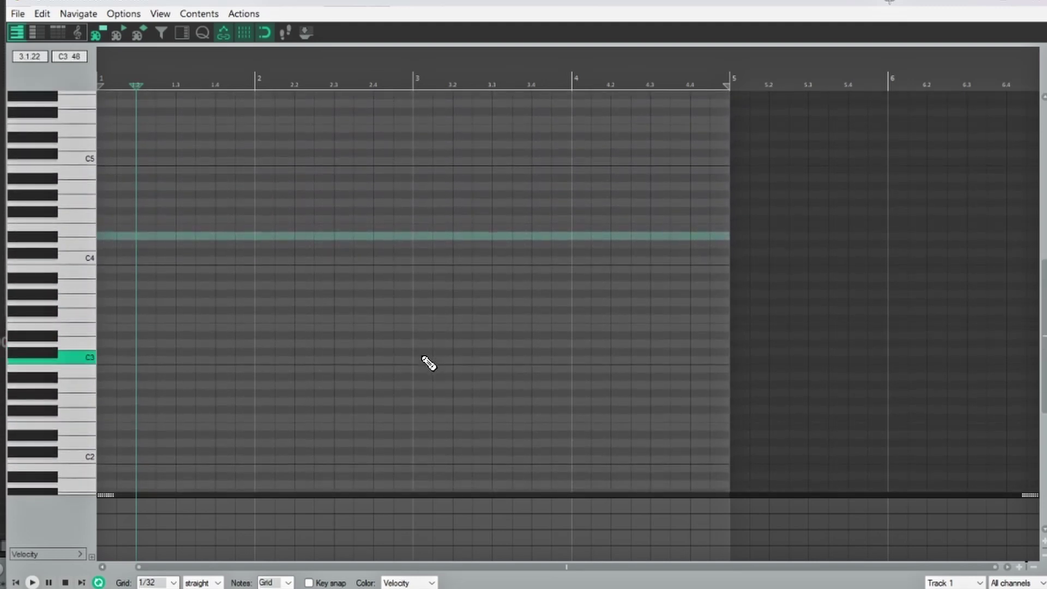
pyautogui.scroll(-1, 426, 355)
pyautogui.scroll(1, 425, 352)
pyautogui.scroll(-1, 424, 349)
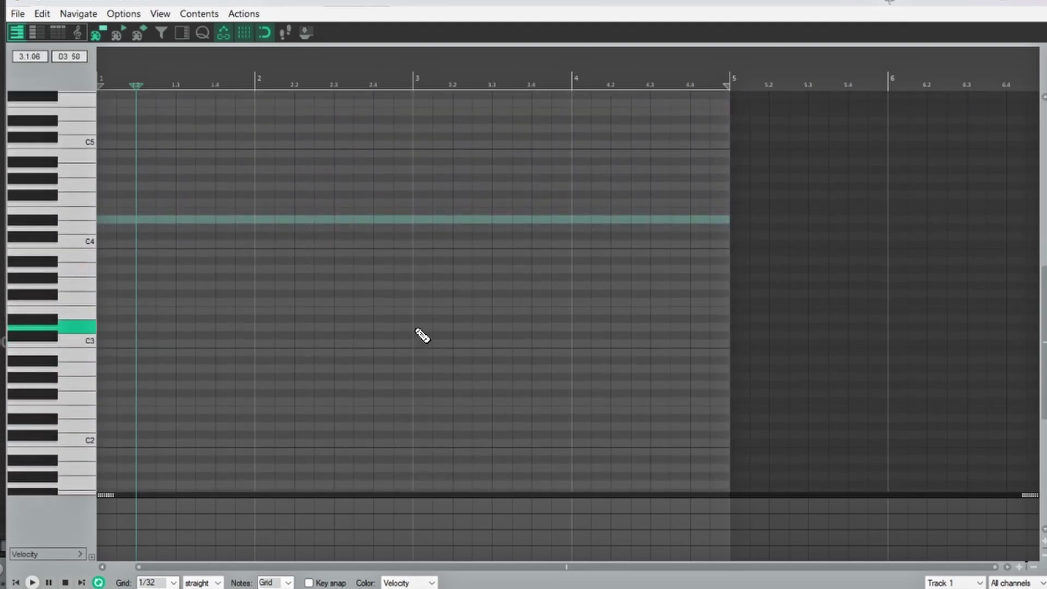
# Test the new horizontal zoom by zooming the MIDI editor's timeline in and out.
pyautogui.scroll(2, 422, 322)
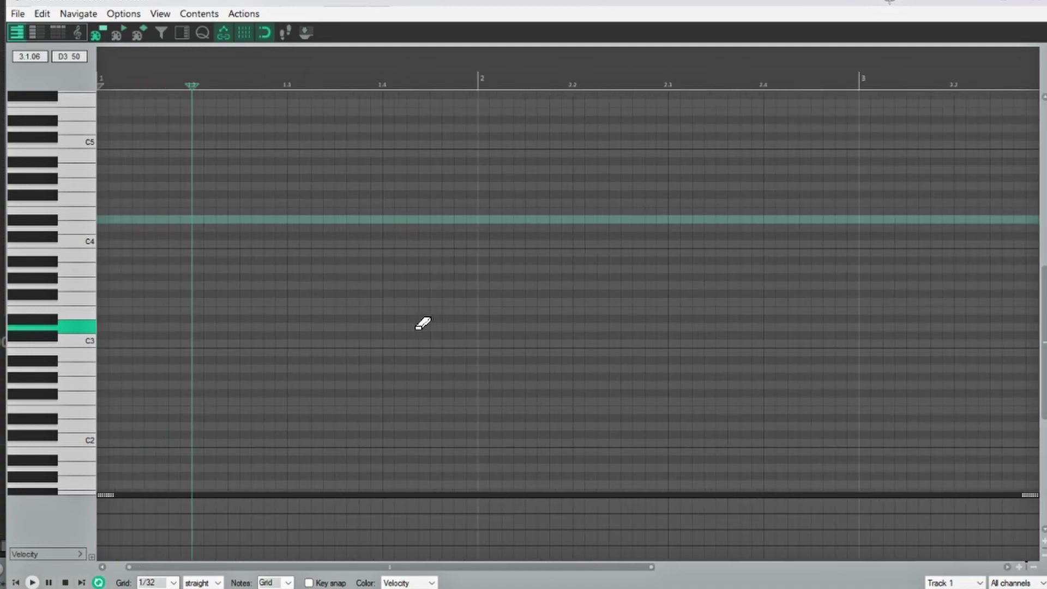
pyautogui.scroll(-3, 423, 322)
pyautogui.scroll(-2, 420, 335)
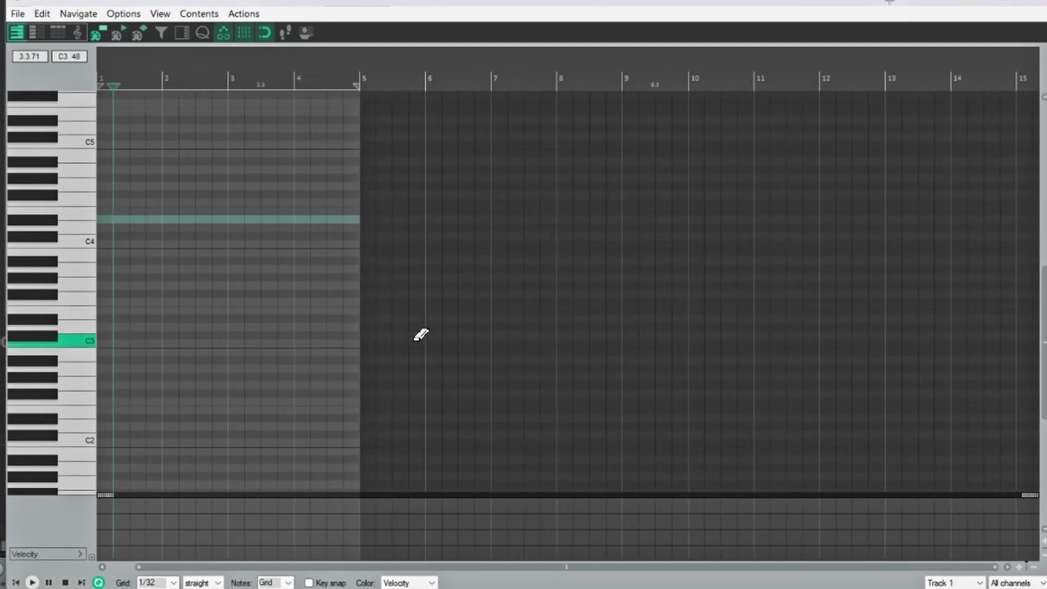
pyautogui.scroll(3, 421, 334)
pyautogui.scroll(-1, 421, 335)
pyautogui.scroll(2, 421, 335)
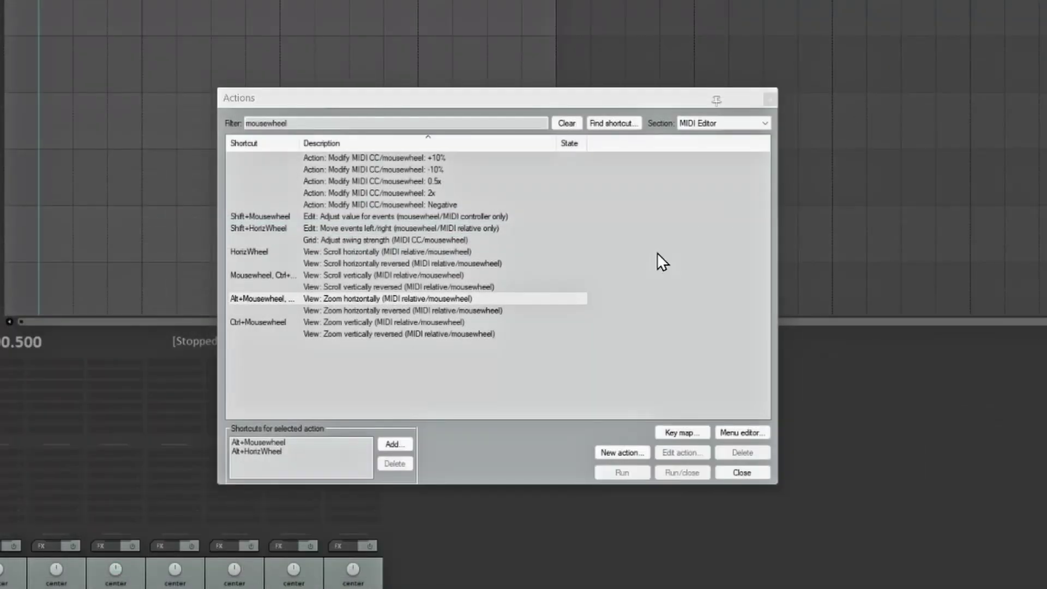
# In the Main section, find "Transport: Record" by filtering for "ctrl+r" and assign it the R shortcut, overriding the existing mapping.
pyautogui.click(745, 121)
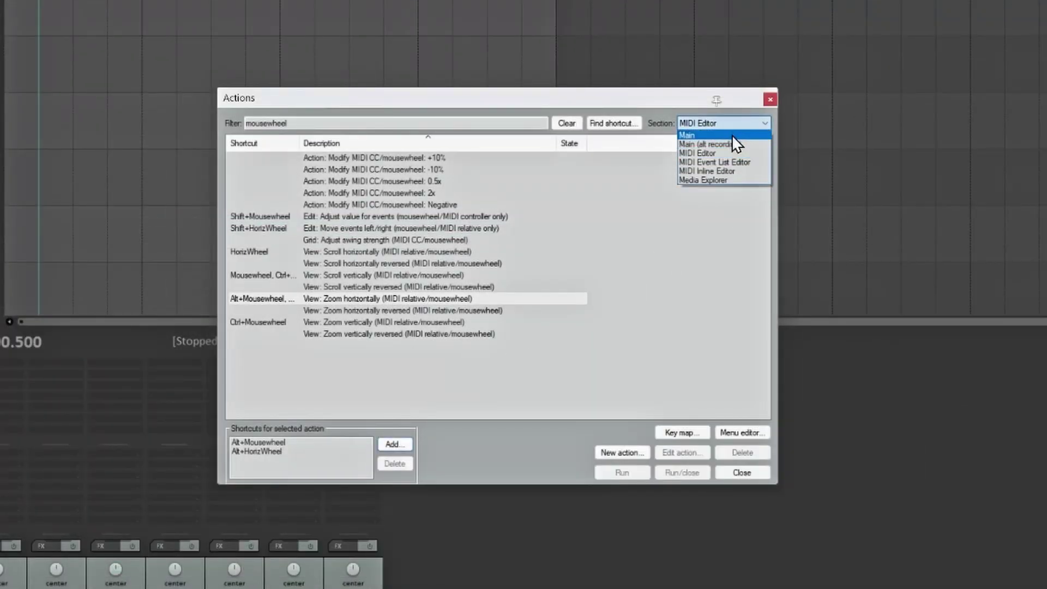
pyautogui.click(732, 136)
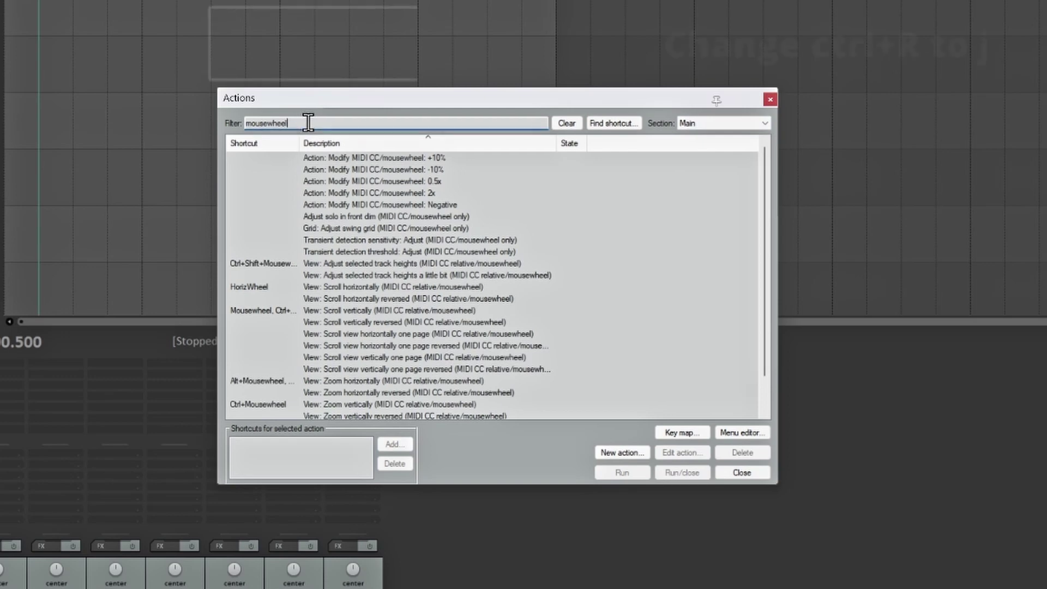
pyautogui.moveTo(296, 122); pyautogui.dragTo(230, 123)
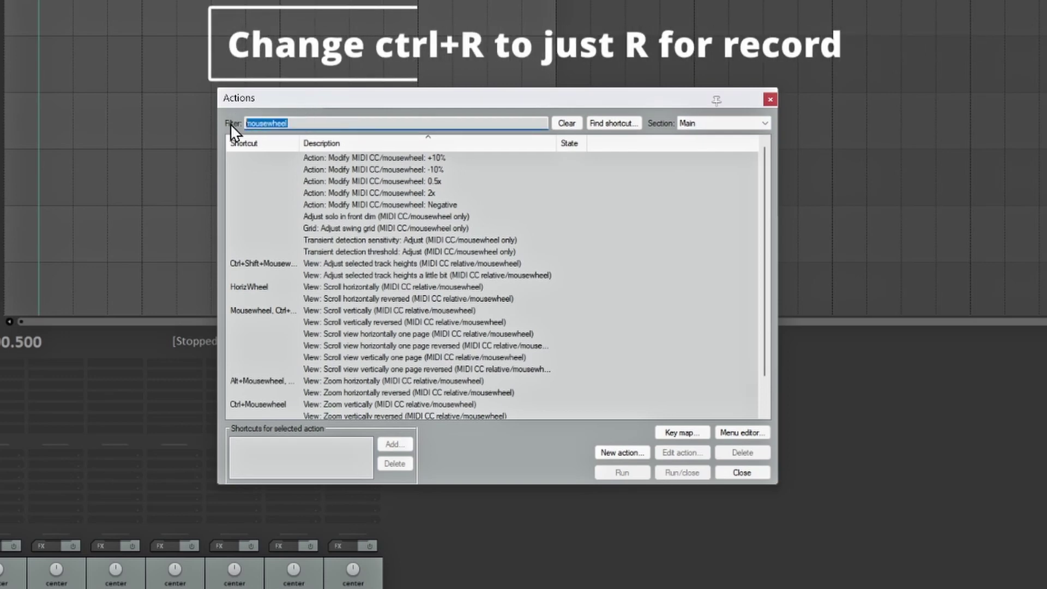
pyautogui.write('ctrl+r')
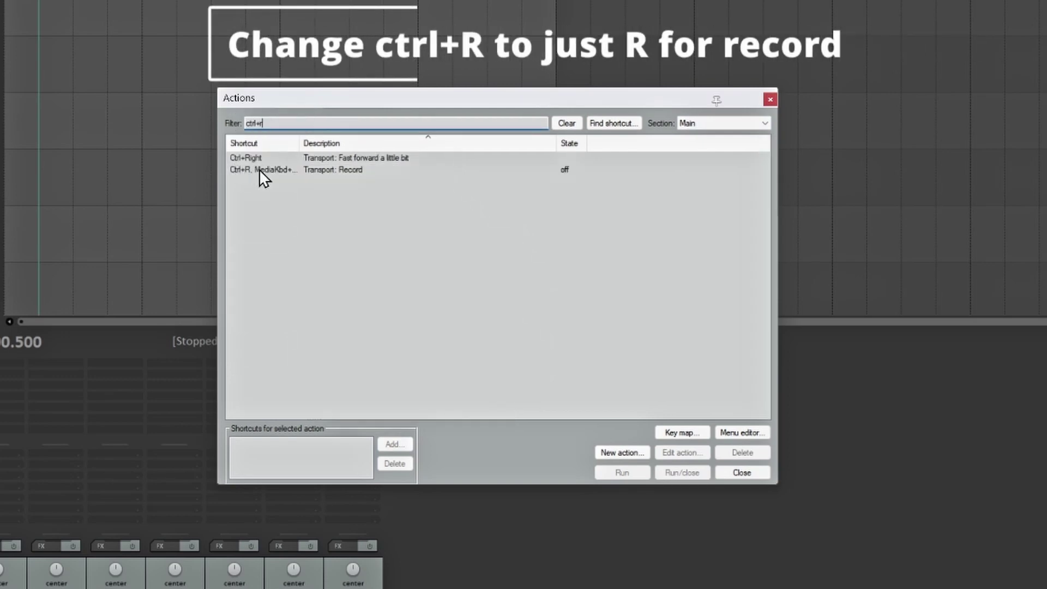
pyautogui.click(260, 169)
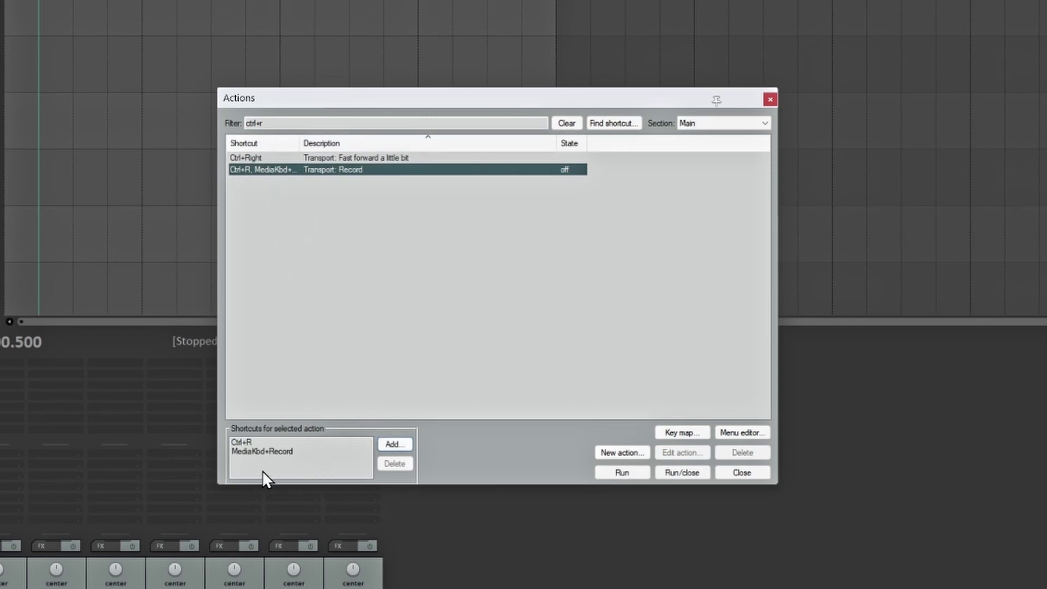
pyautogui.click(393, 444)
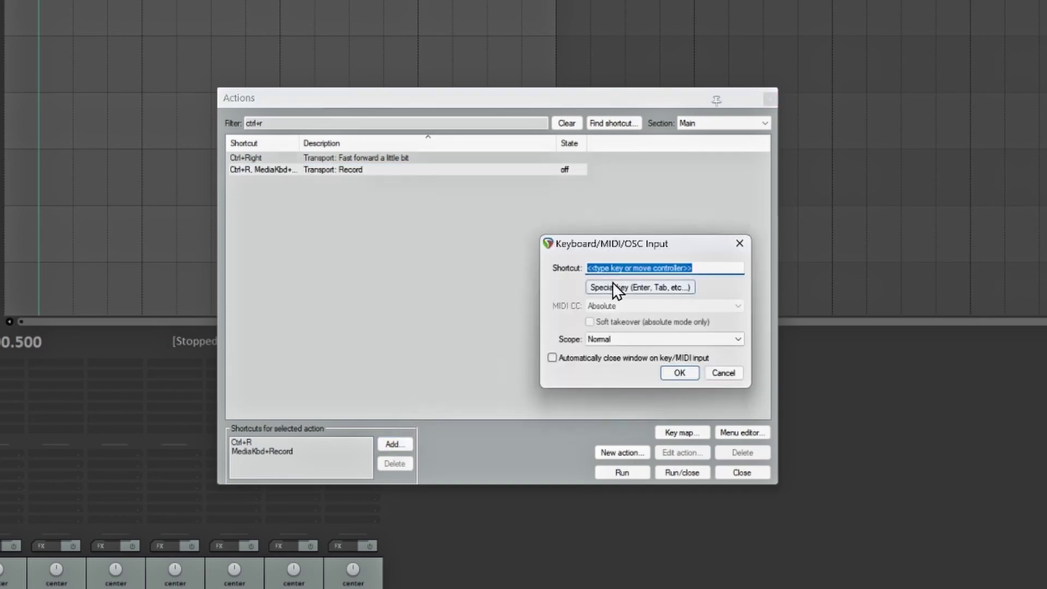
pyautogui.press('r')
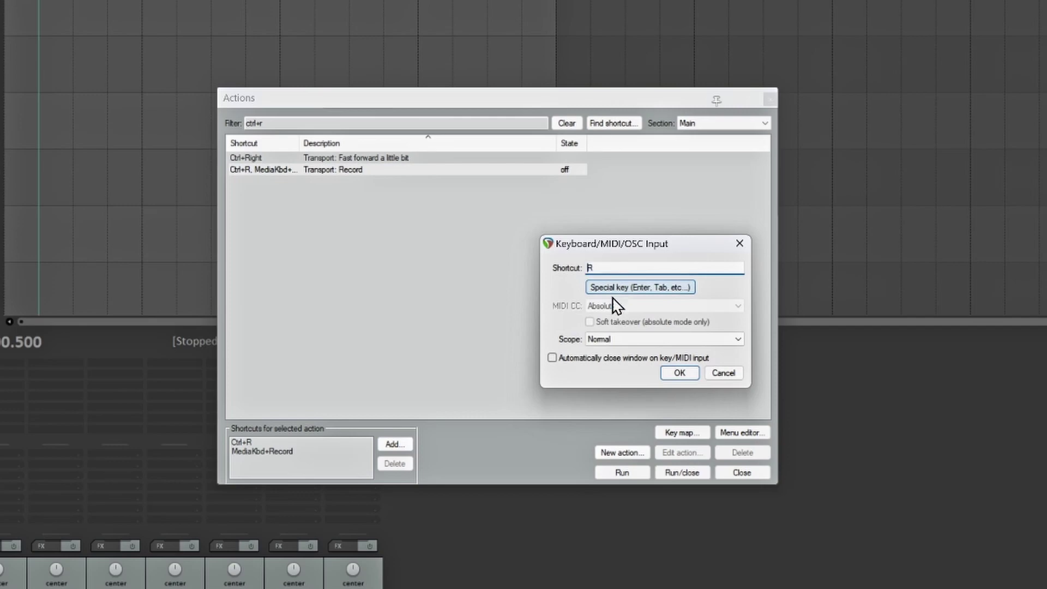
pyautogui.click(680, 375)
pyautogui.click(631, 382)
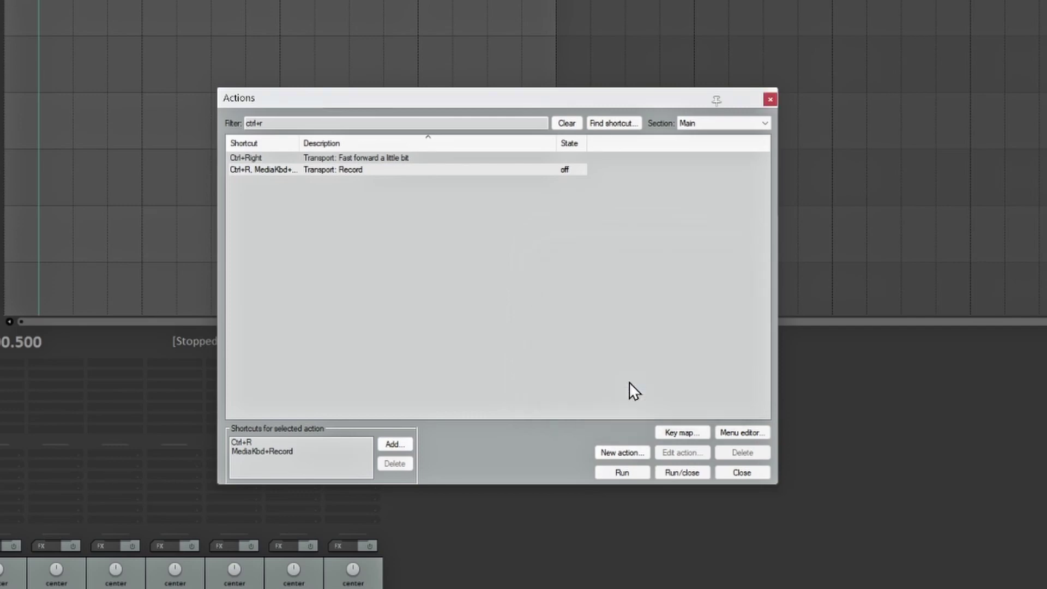
# Filter the Main actions for "repeat" and assign Ctrl+R to "Transport: Toggle repeat", overriding its existing mapping.
pyautogui.moveTo(266, 123); pyautogui.dragTo(233, 127)
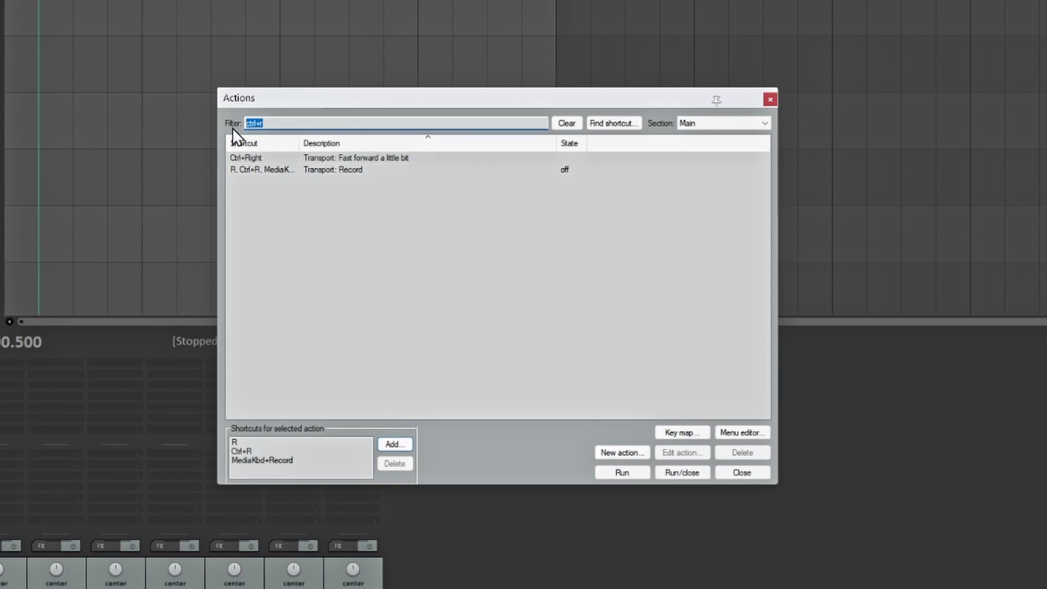
pyautogui.write('repeat')
pyautogui.click(288, 181)
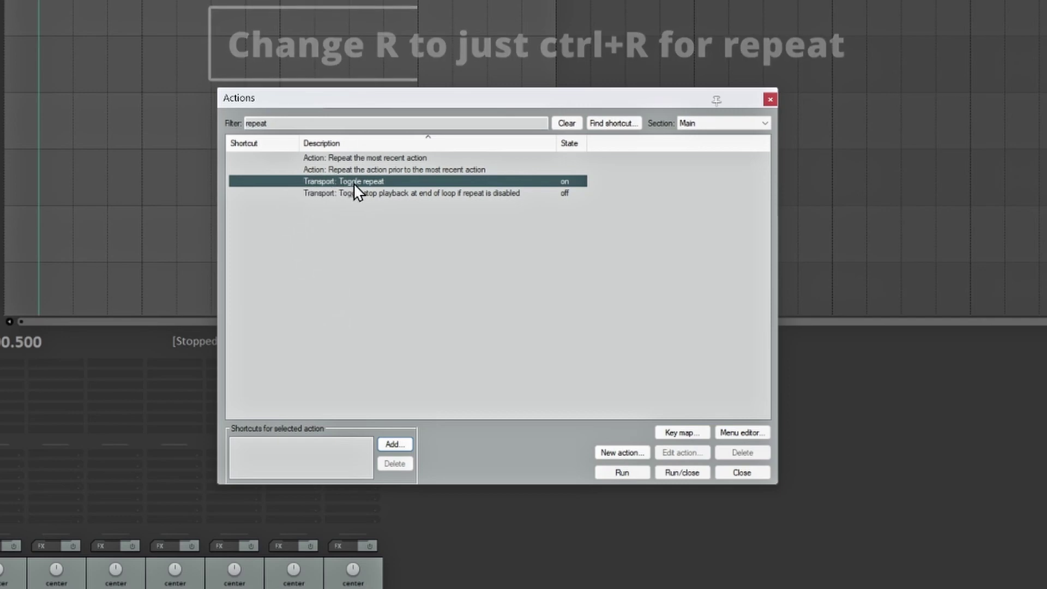
pyautogui.click(402, 444)
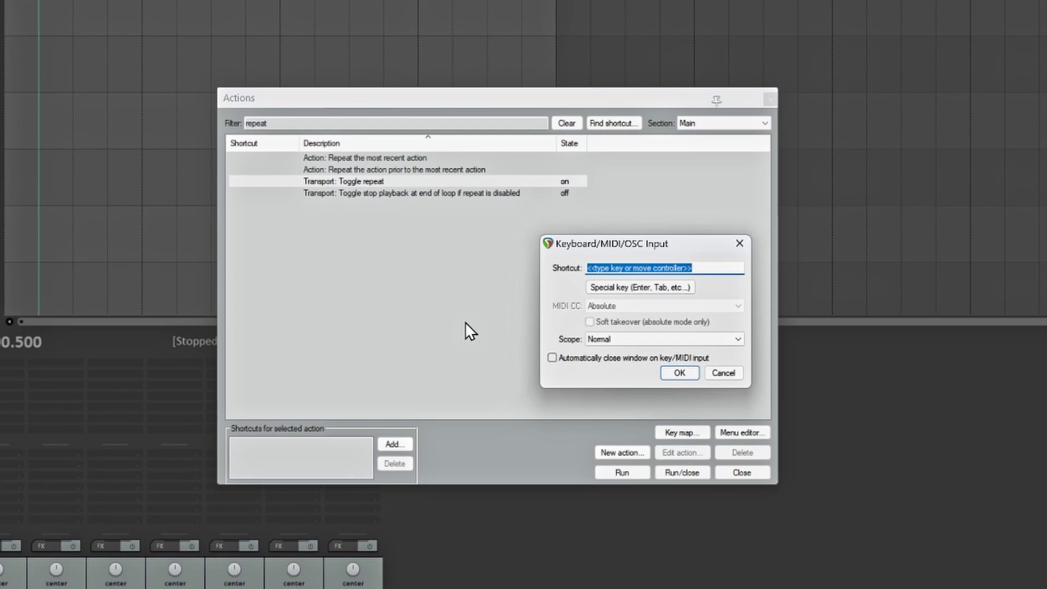
pyautogui.hotkey('ctrl', 'r')
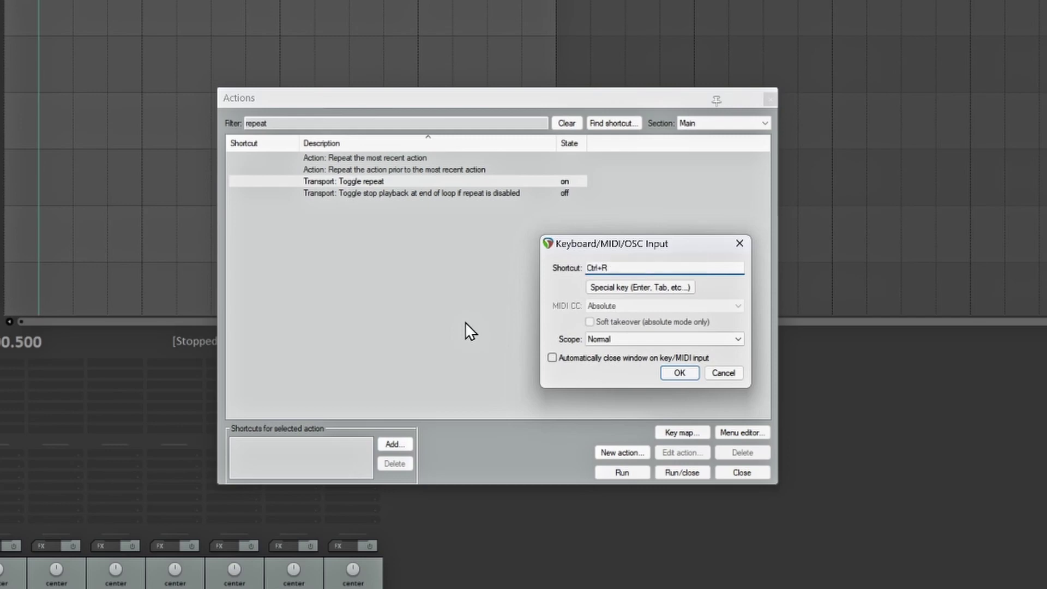
pyautogui.click(679, 374)
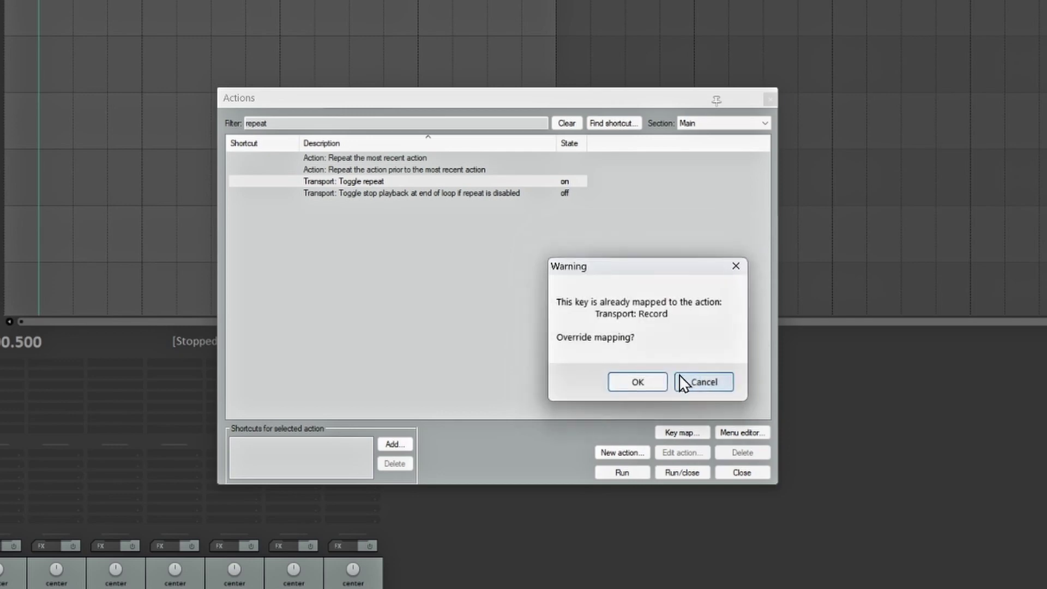
pyautogui.click(636, 382)
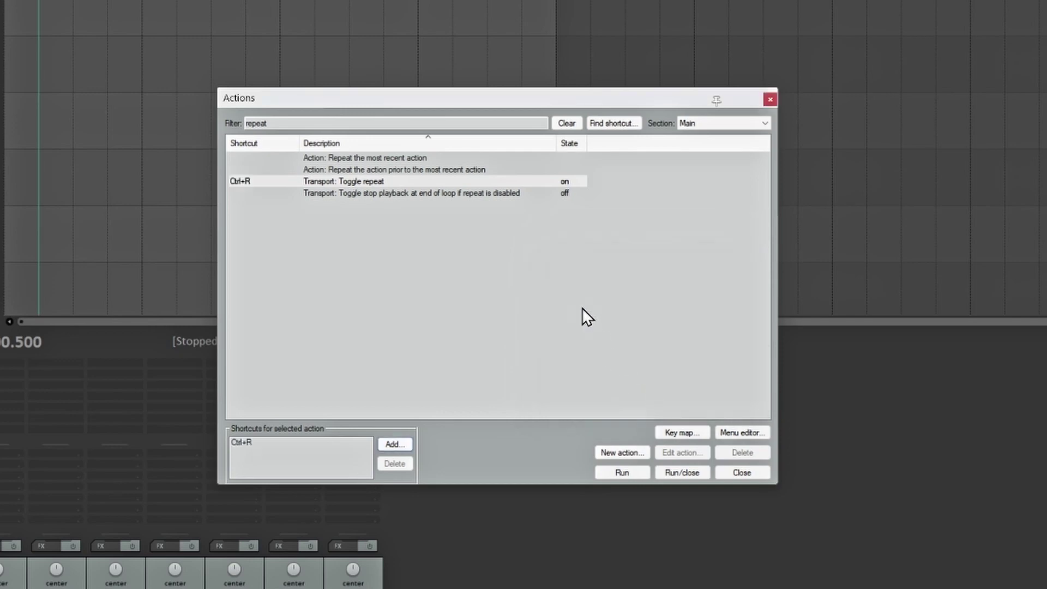
# In the MIDI Editor section, add the Ctrl+R shortcut to "Transport: Toggle repeat".
pyautogui.click(721, 123)
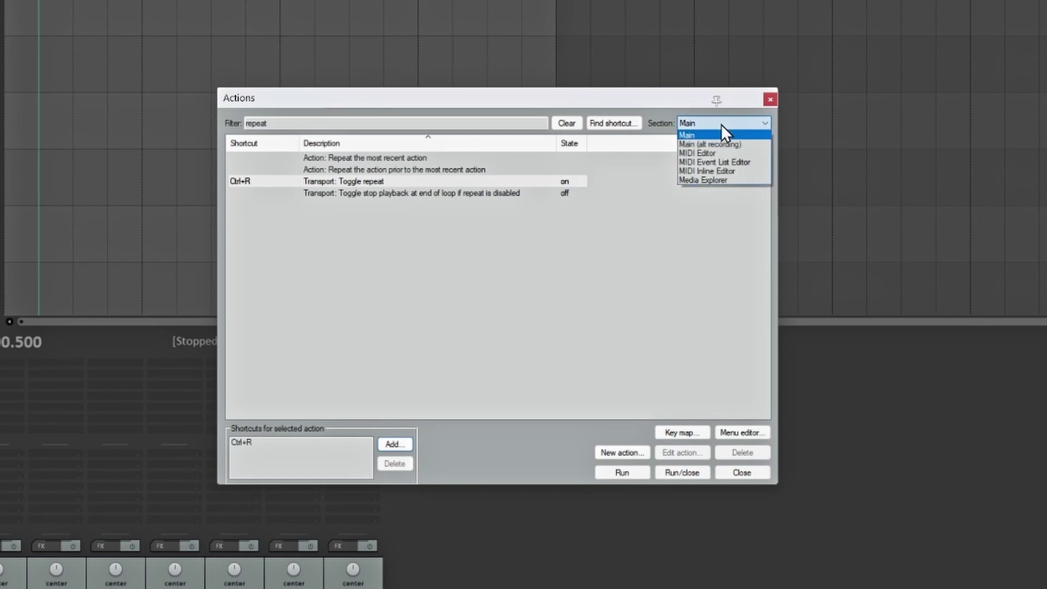
pyautogui.click(721, 154)
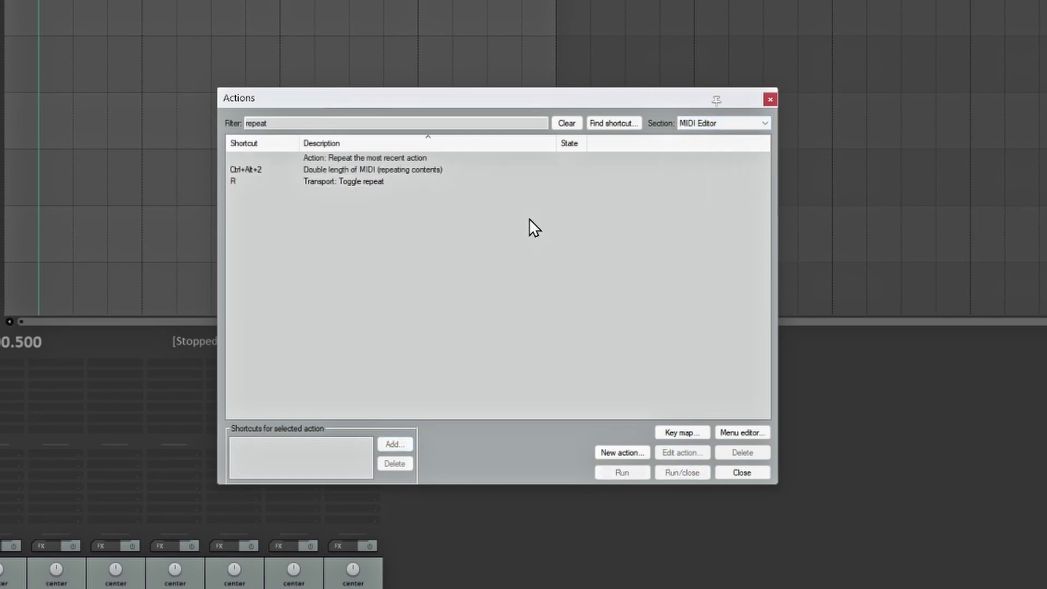
pyautogui.click(251, 184)
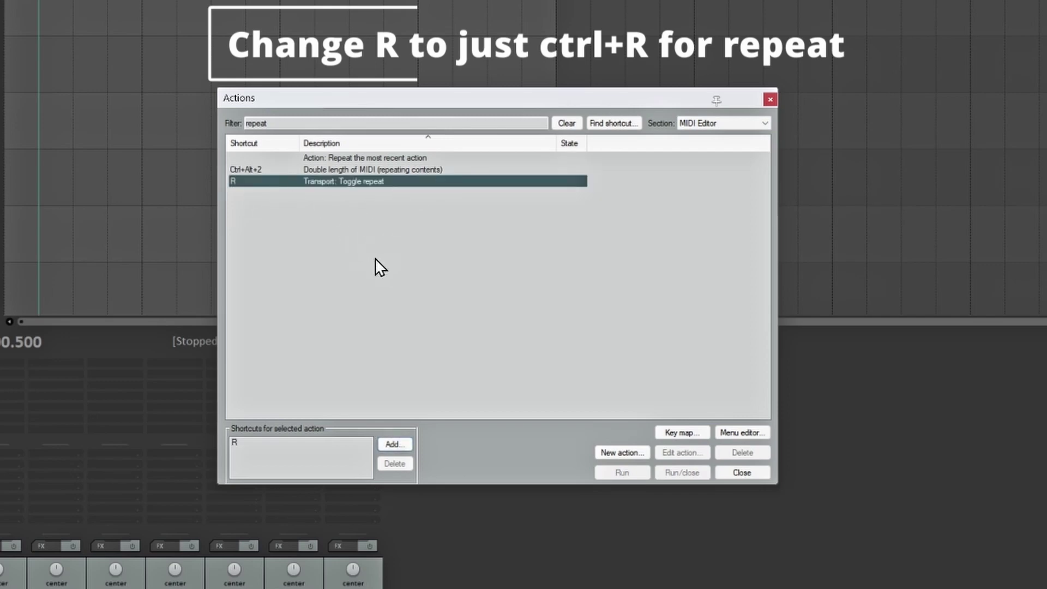
pyautogui.click(394, 444)
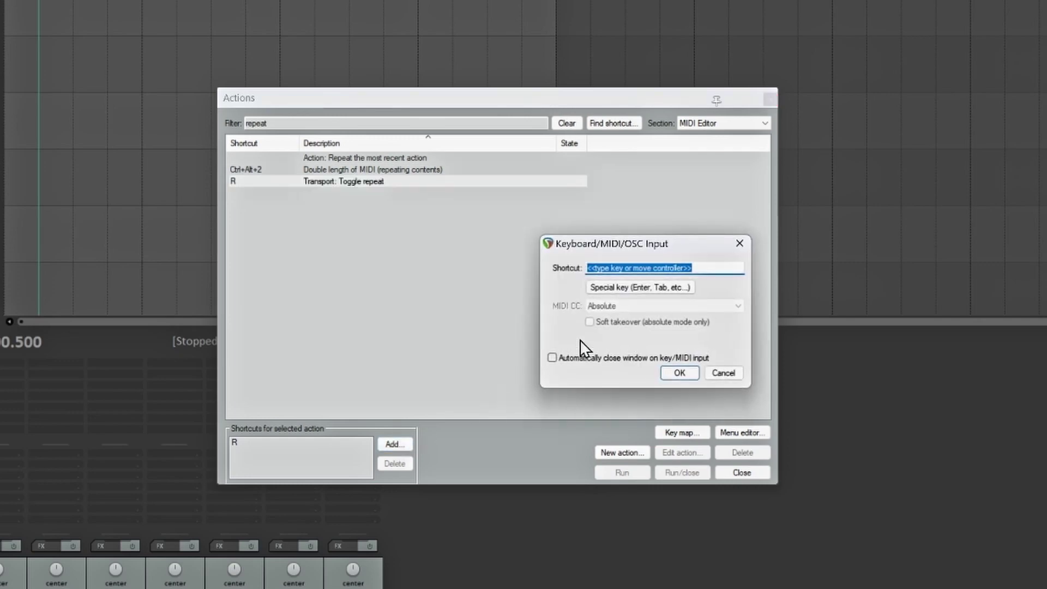
pyautogui.hotkey('ctrl', 'r')
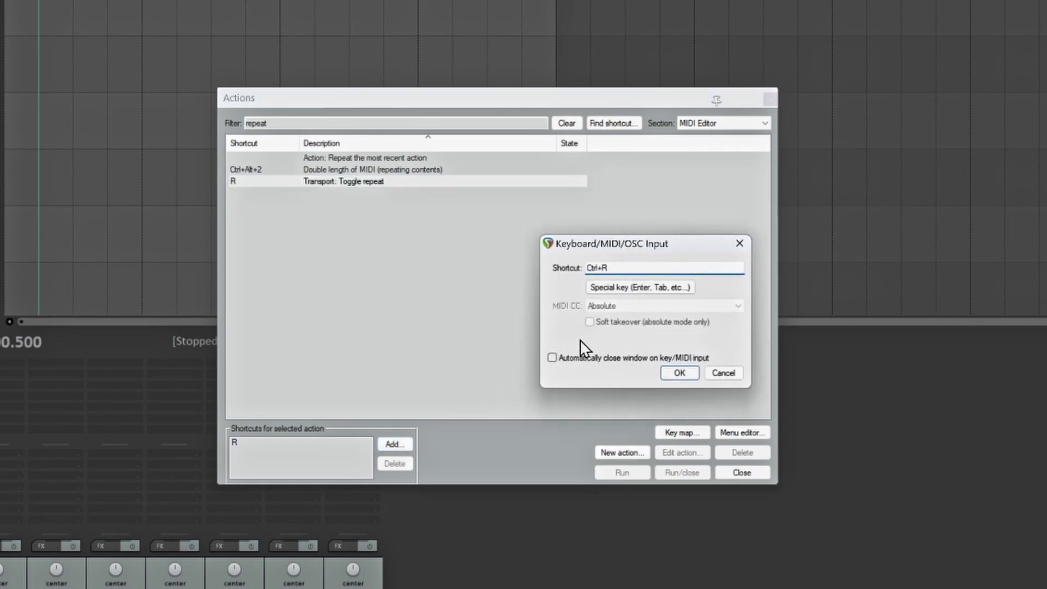
pyautogui.click(685, 376)
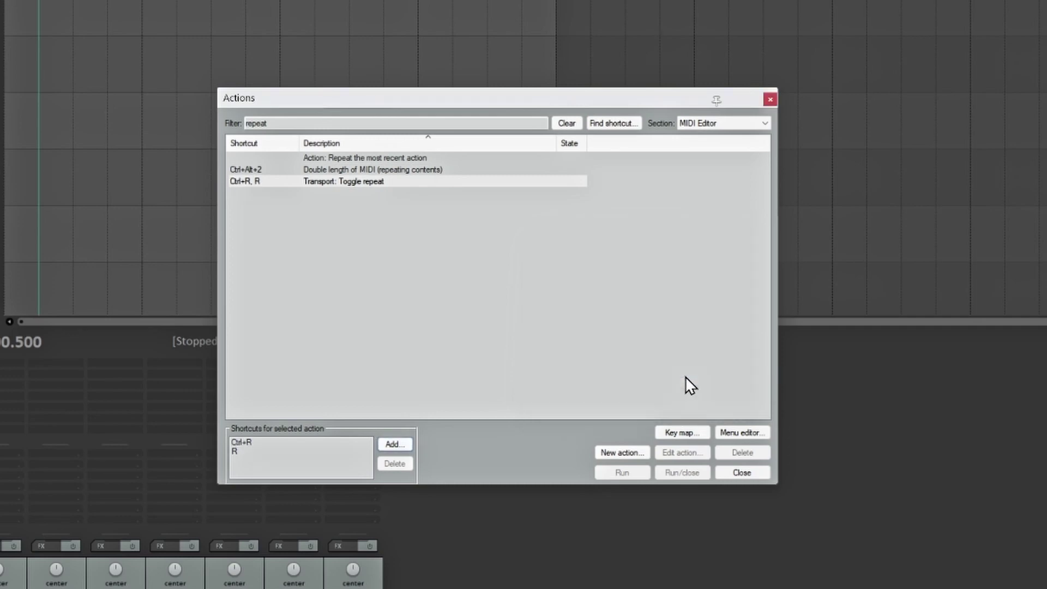
# Remove the R shortcut from the MIDI Editor's "Transport: Toggle repeat" action and close the Actions window.
pyautogui.click(235, 450)
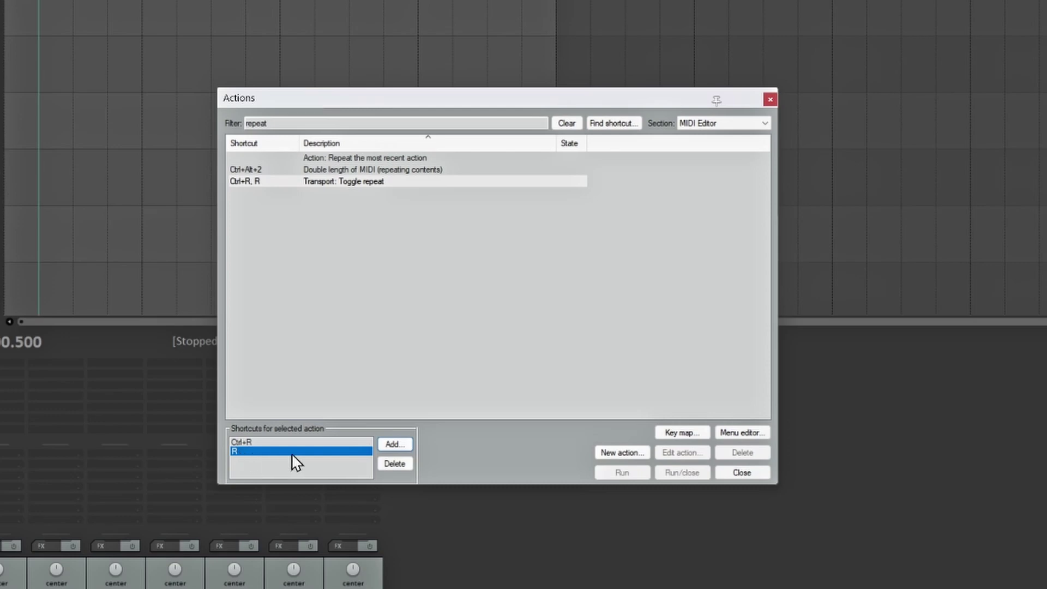
pyautogui.click(395, 464)
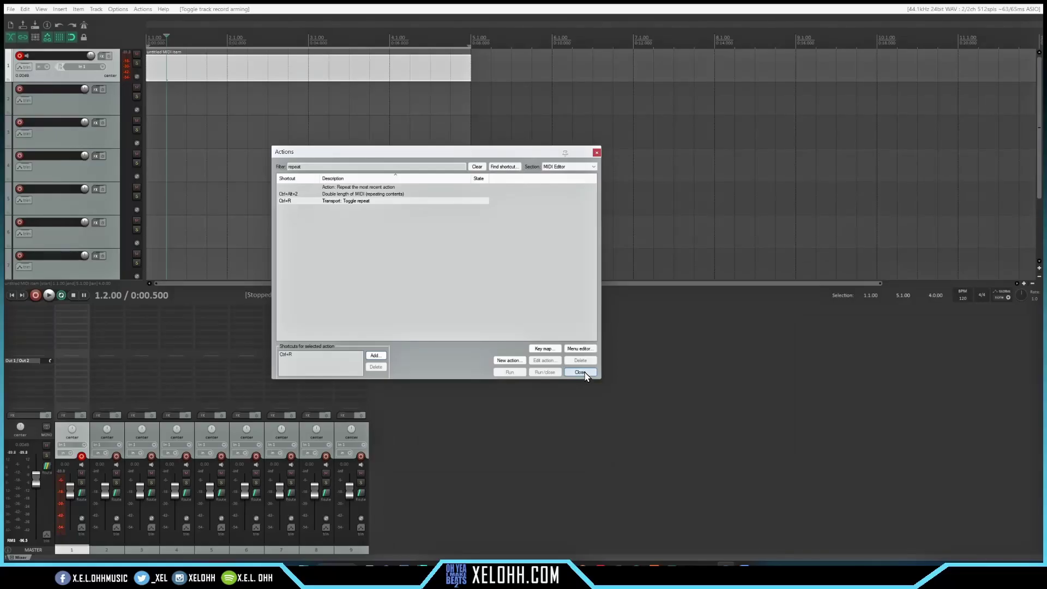
pyautogui.click(580, 373)
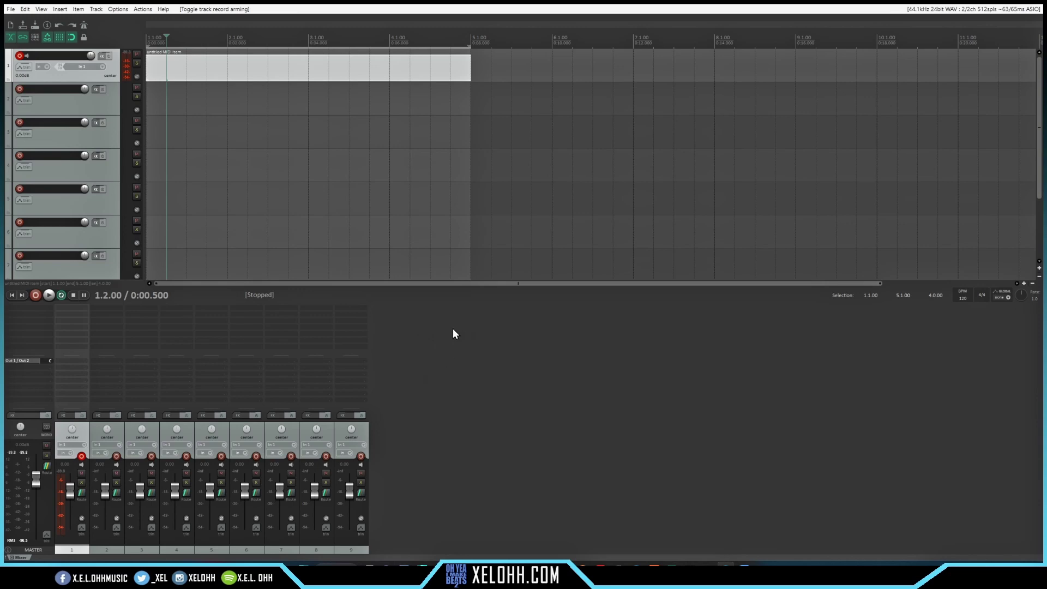
# Test the new record shortcut by briefly recording on track 1, stopping, and discarding the take.
pyautogui.hotkey('ctrl', 'r')
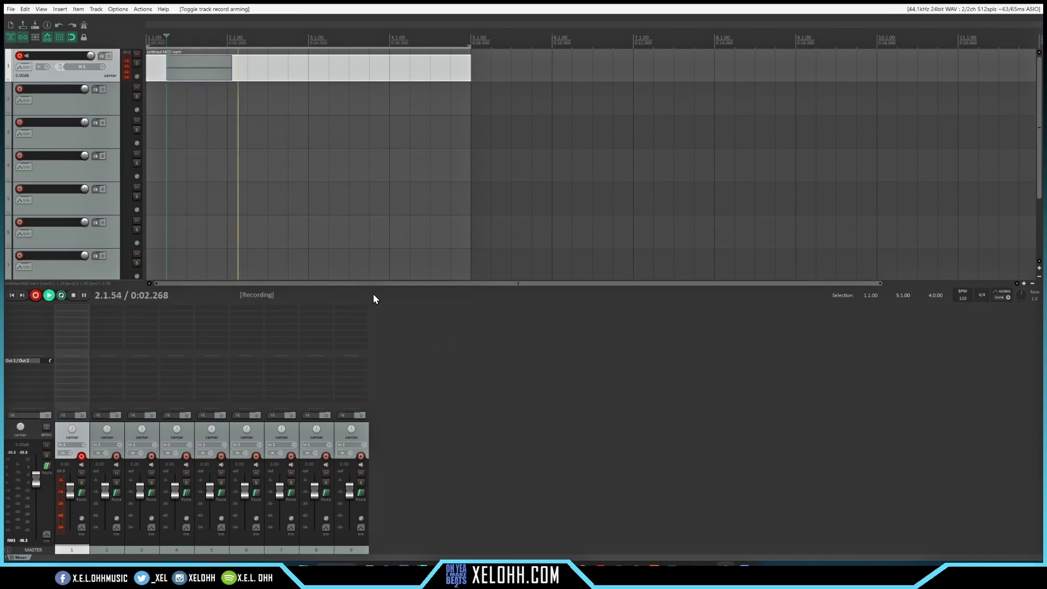
pyautogui.press('space')
pyautogui.click(554, 333)
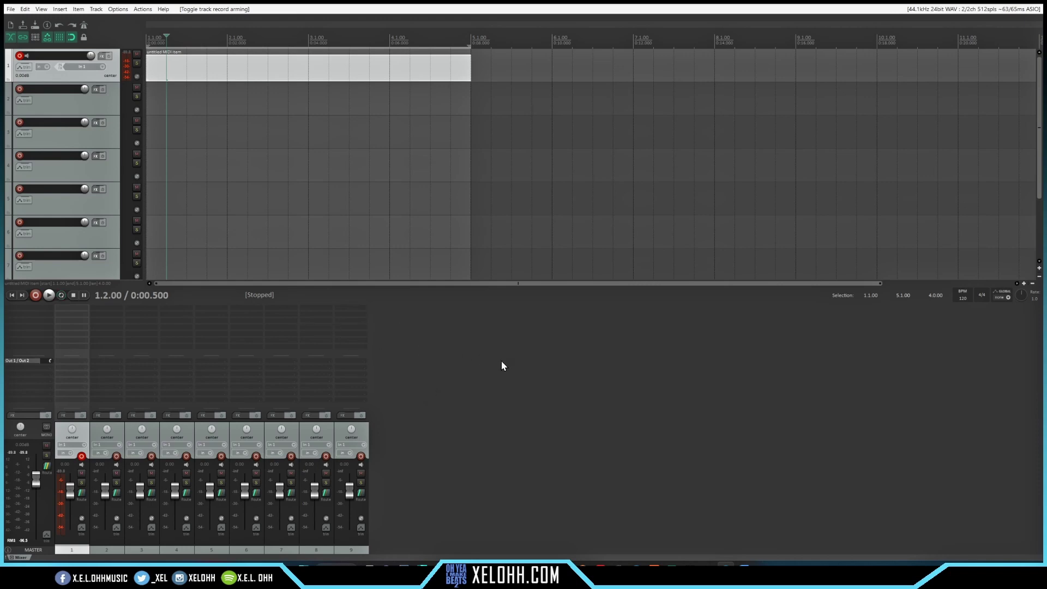
pyautogui.click(491, 344)
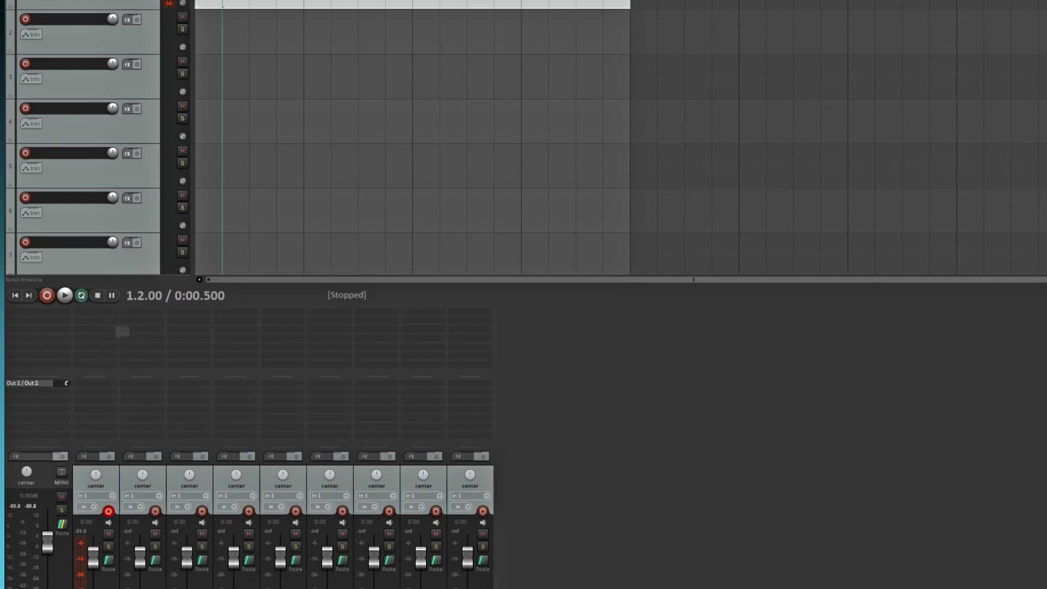
# Open the untitled MIDI item on track 1 in the MIDI editor.
pyautogui.click(381, 8)
pyautogui.doubleClick(381, 8)
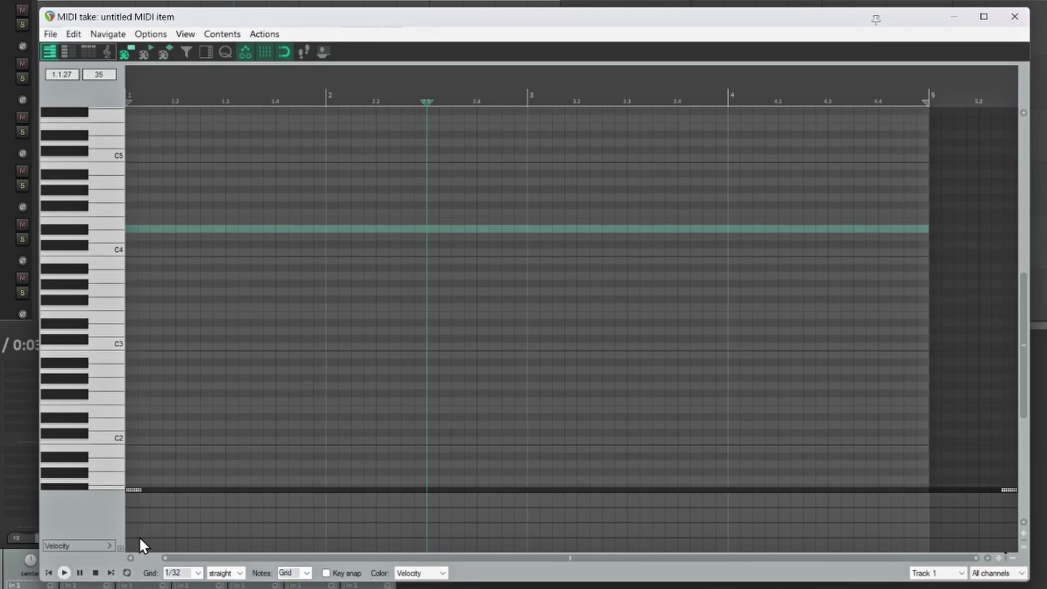
pyautogui.scroll(2, 325, 311)
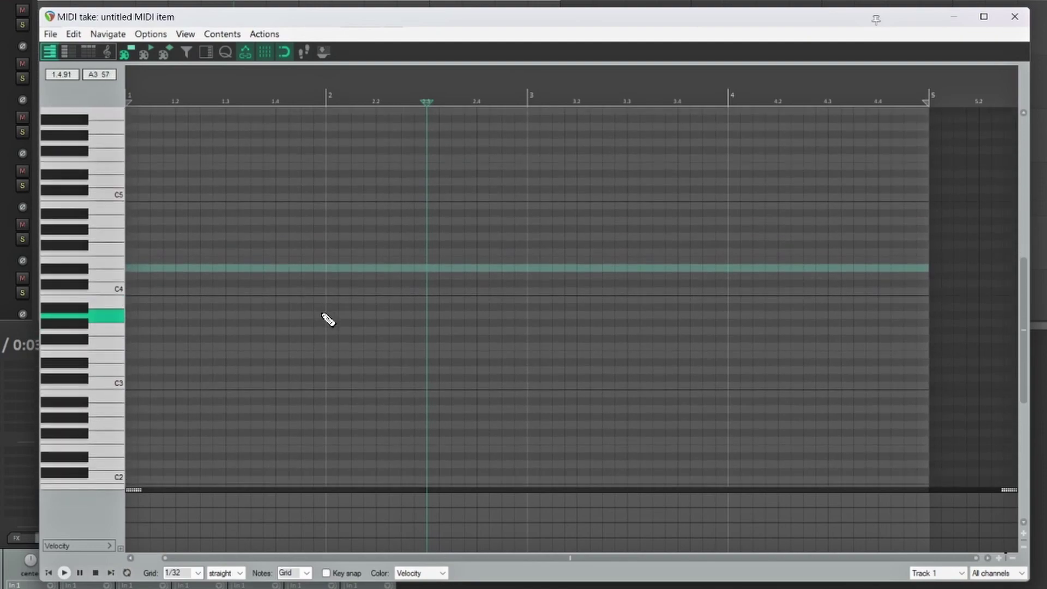
pyautogui.scroll(-3, 328, 320)
pyautogui.scroll(3, 327, 320)
pyautogui.scroll(-1, 326, 322)
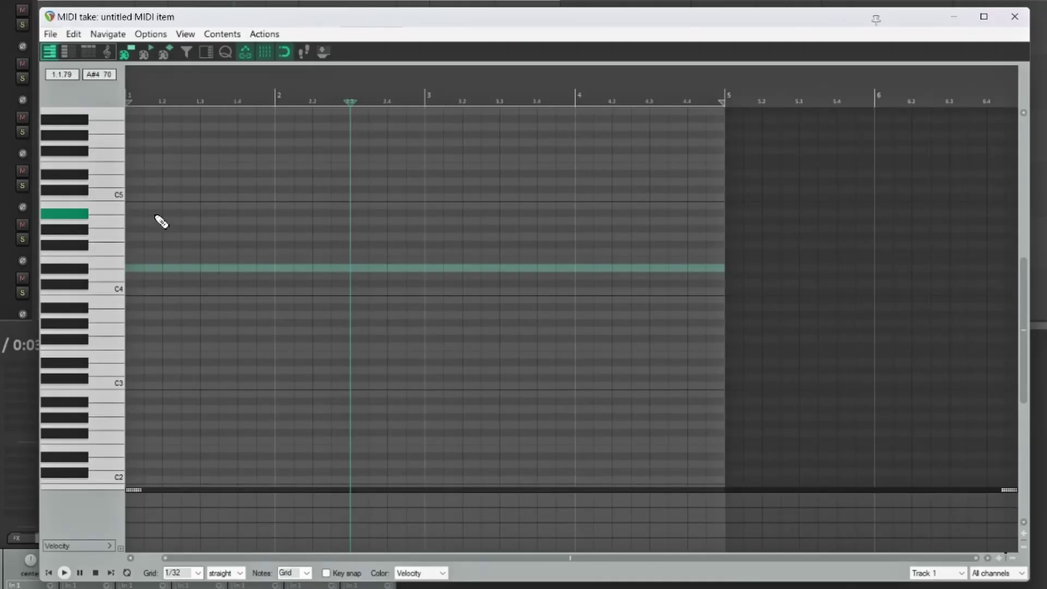
pyautogui.click(129, 263)
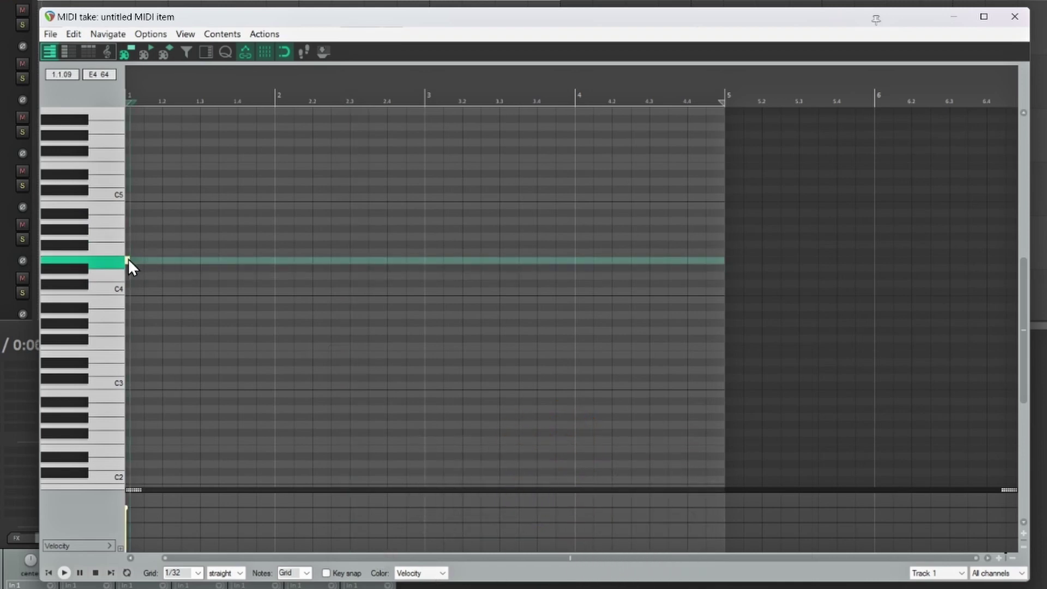
pyautogui.hotkey('ctrl', 'z')
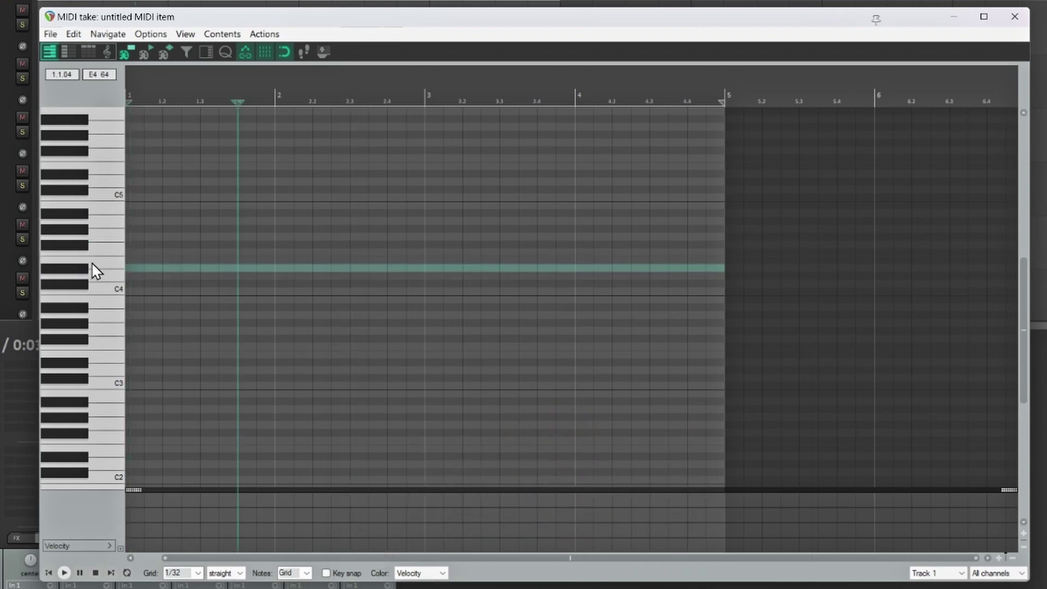
# Draw two-beat D#4 and F#4 notes at the start of measure 1.
pyautogui.click(128, 269)
pyautogui.doubleClick(129, 269)
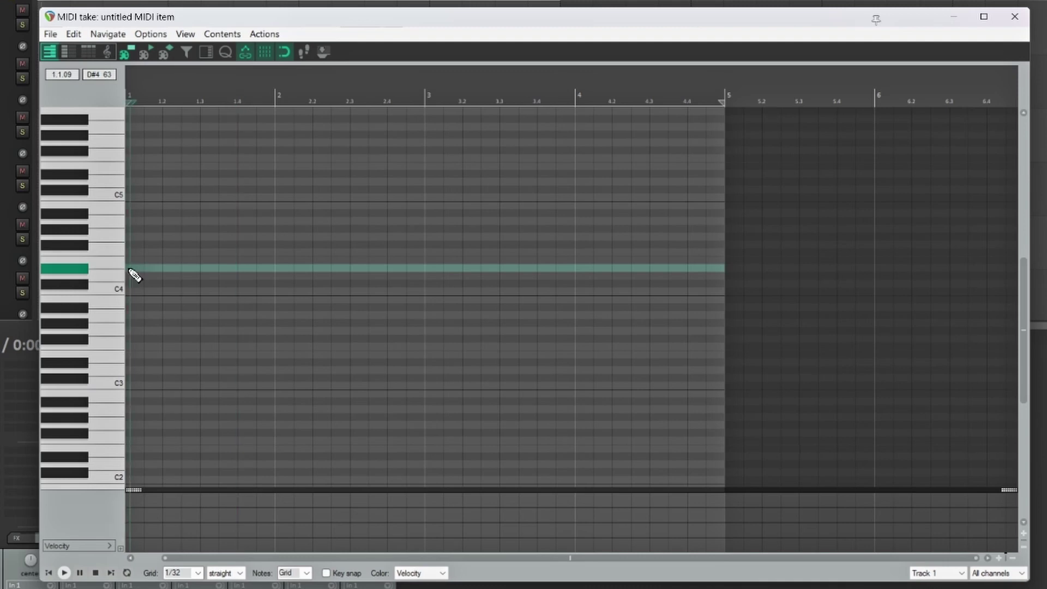
pyautogui.moveTo(130, 271); pyautogui.dragTo(202, 269)
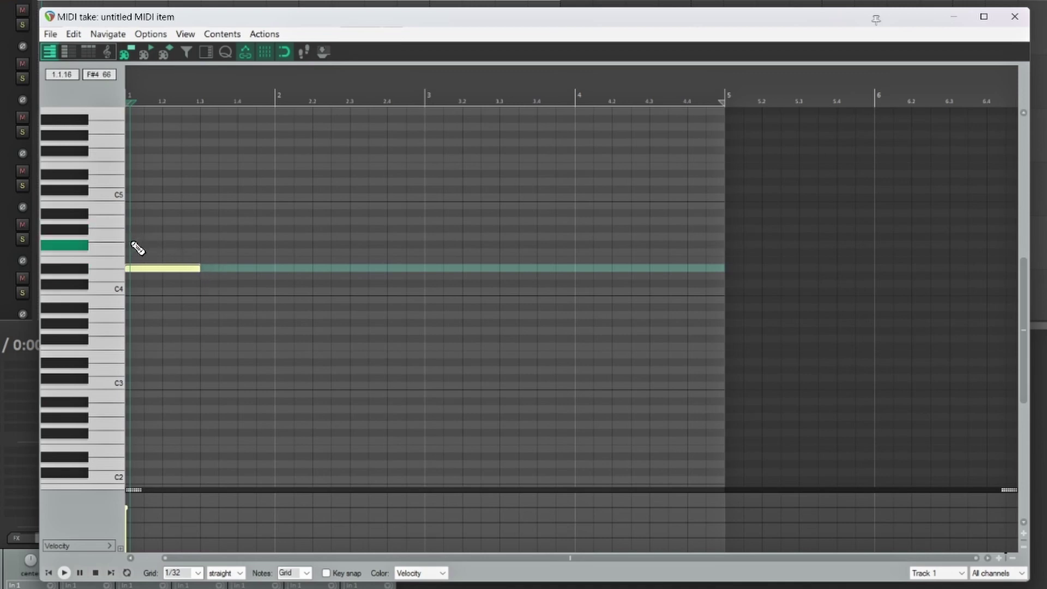
pyautogui.moveTo(132, 238); pyautogui.dragTo(199, 246)
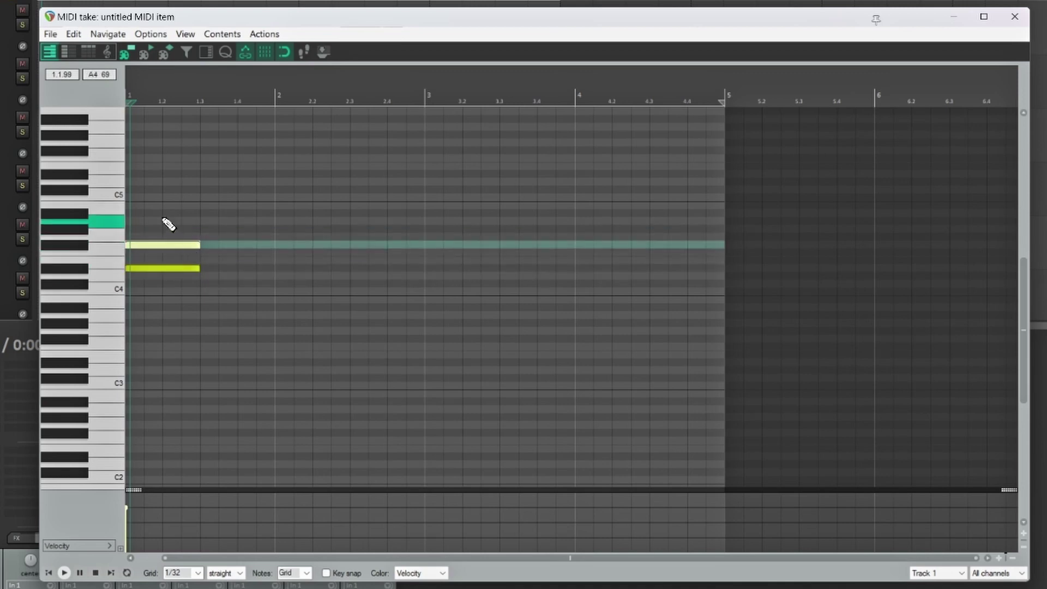
# Test how empty piano-roll cells in measures 2 and 3 respond to a single mouse press.
pyautogui.click(279, 228)
pyautogui.click(288, 210)
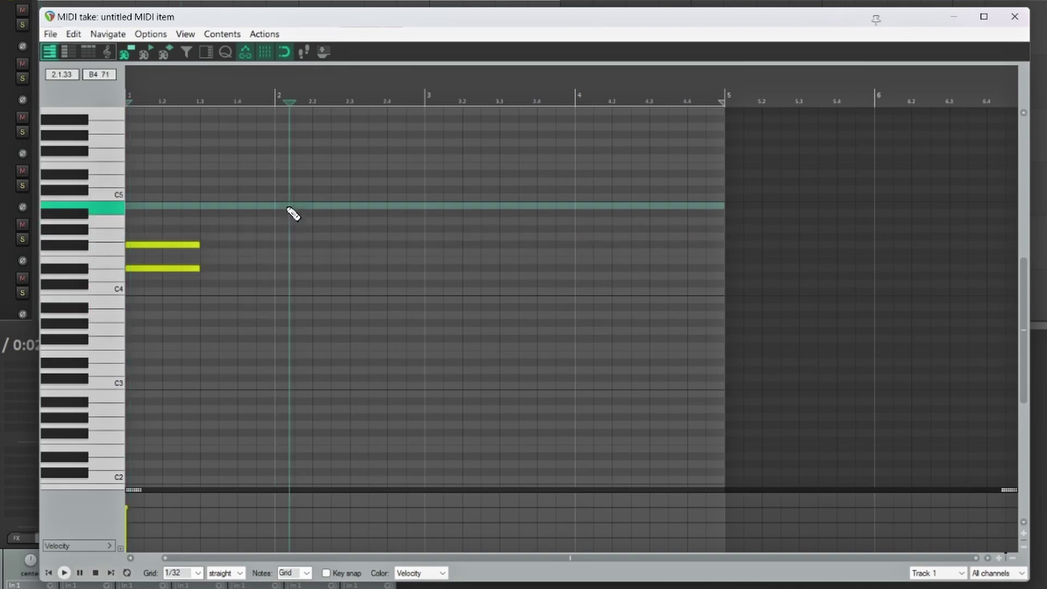
pyautogui.click(383, 245)
pyautogui.click(478, 194)
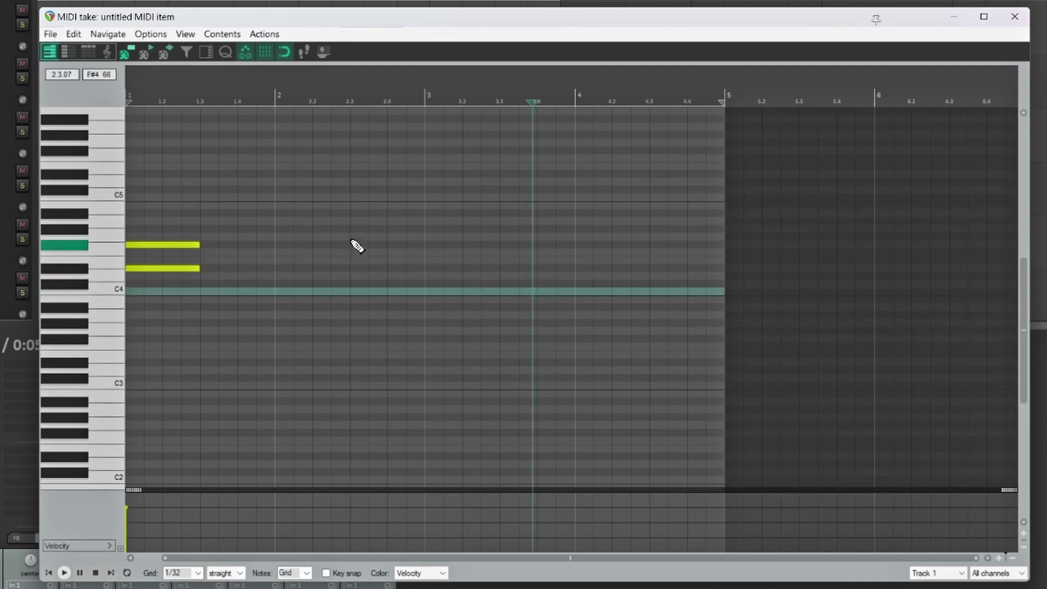
pyautogui.click(297, 224)
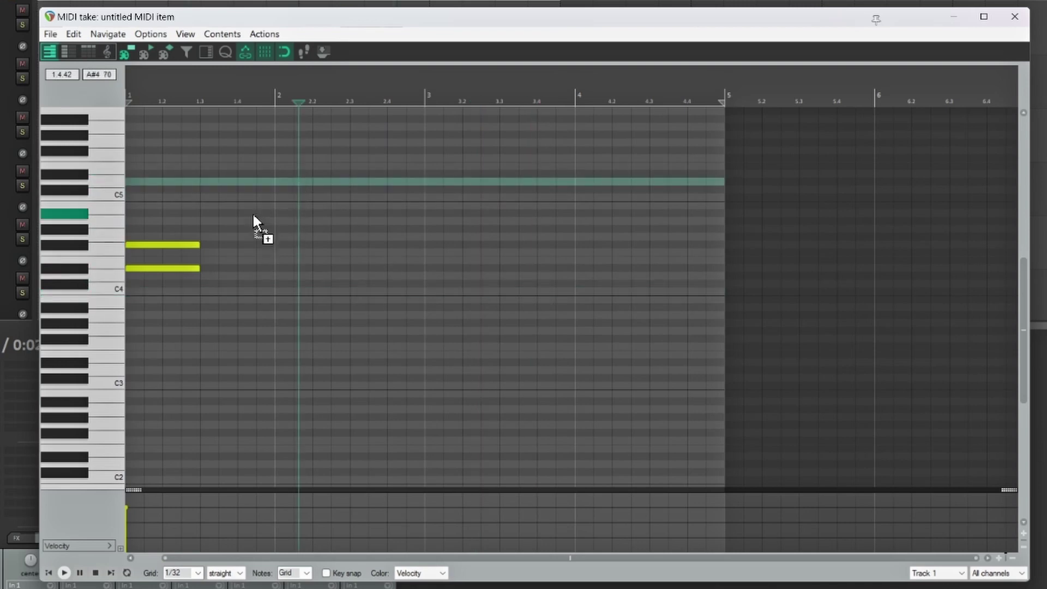
# In Preferences, set the default left-click mouse modifier for the MIDI piano roll to insert a note (Just insert) and apply it.
pyautogui.hotkey('ctrl', 'p')
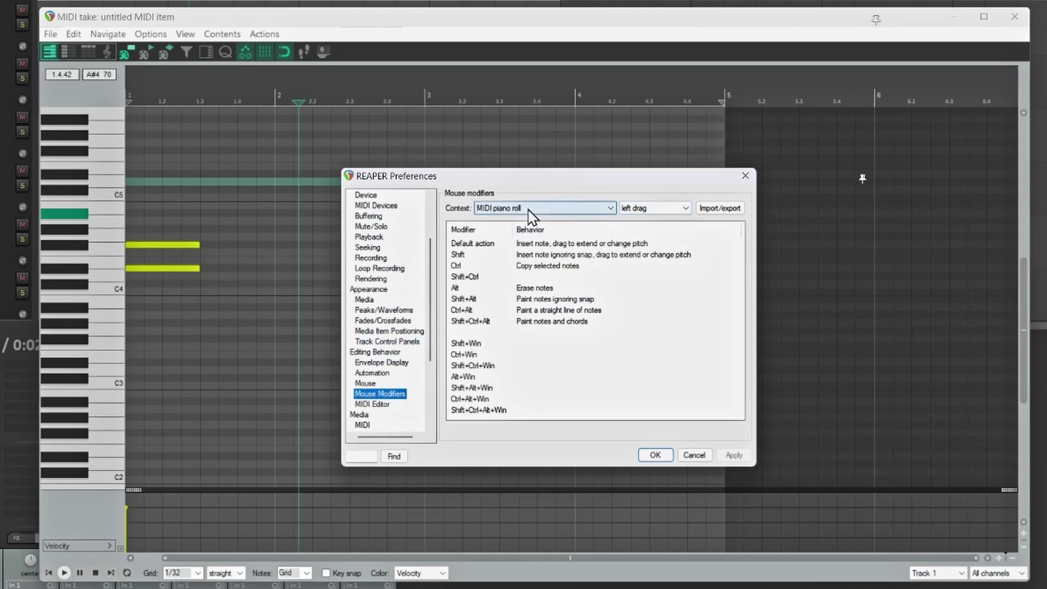
pyautogui.click(611, 210)
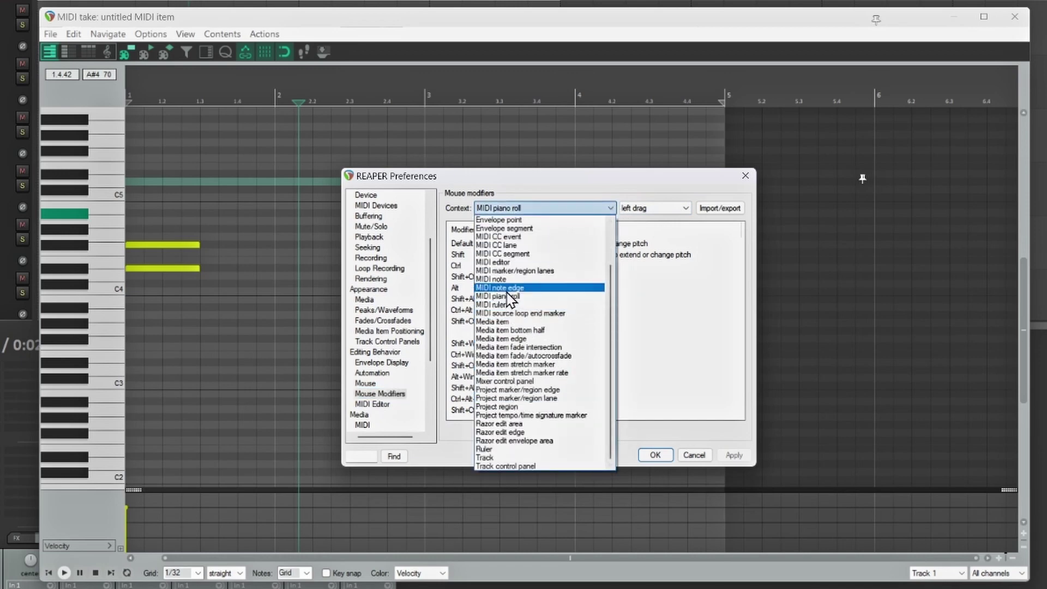
pyautogui.click(508, 296)
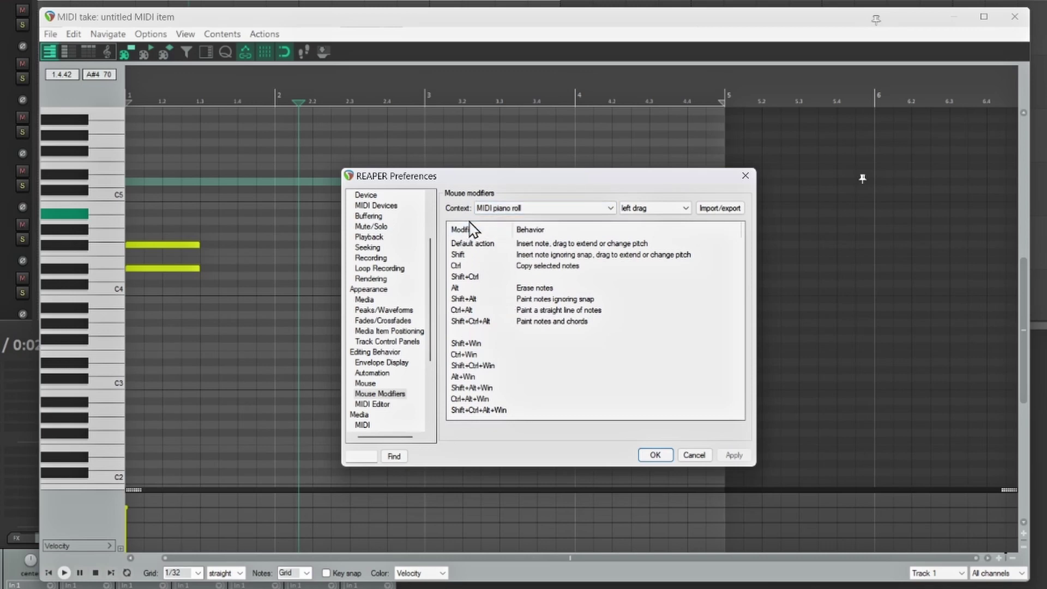
pyautogui.click(685, 209)
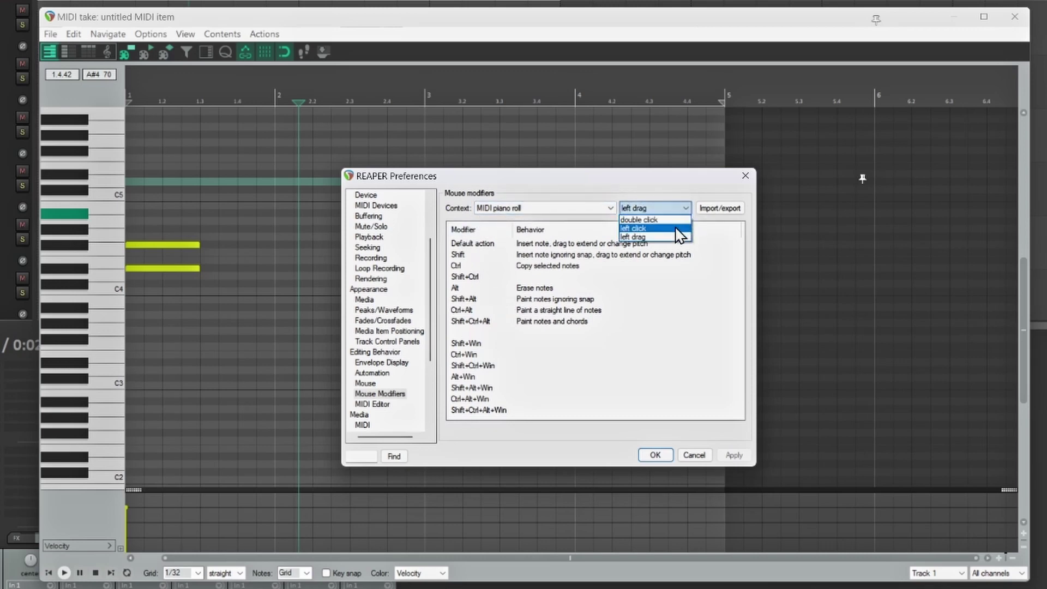
pyautogui.click(681, 229)
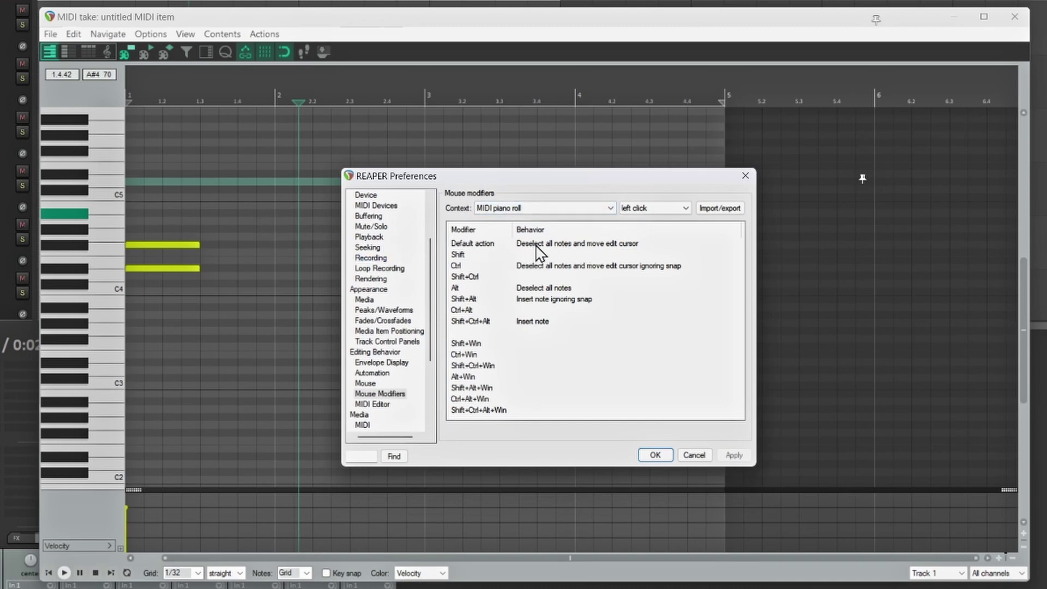
pyautogui.rightClick(570, 248)
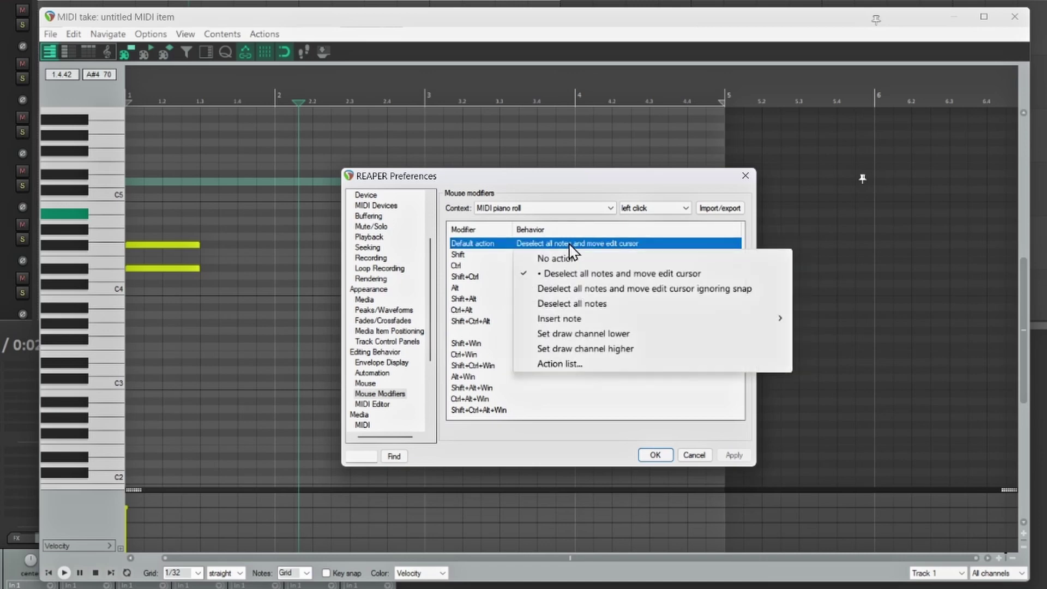
pyautogui.moveTo(547, 322)
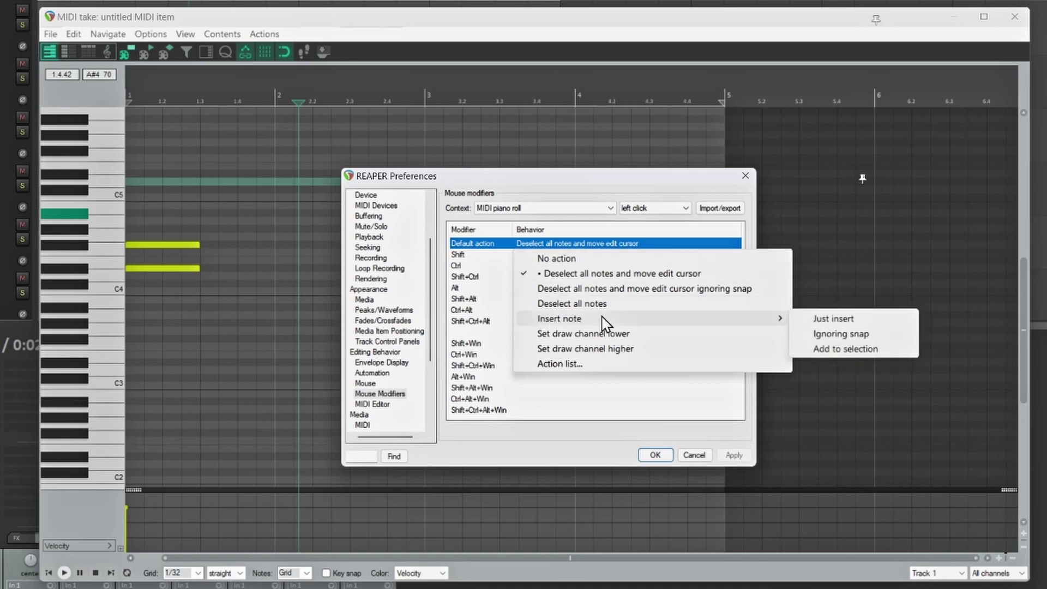
pyautogui.click(848, 323)
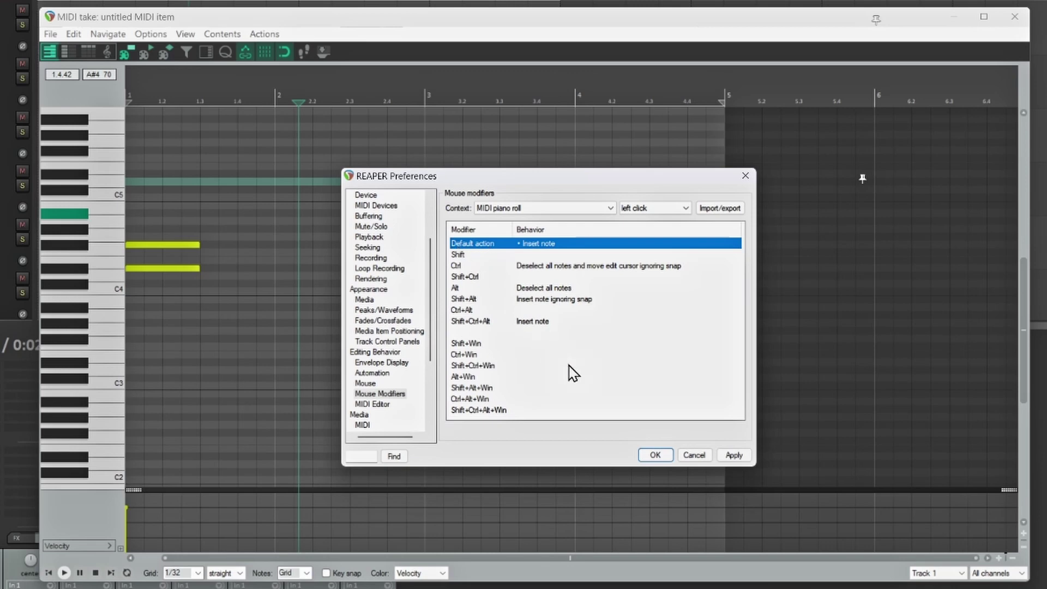
pyautogui.click(735, 456)
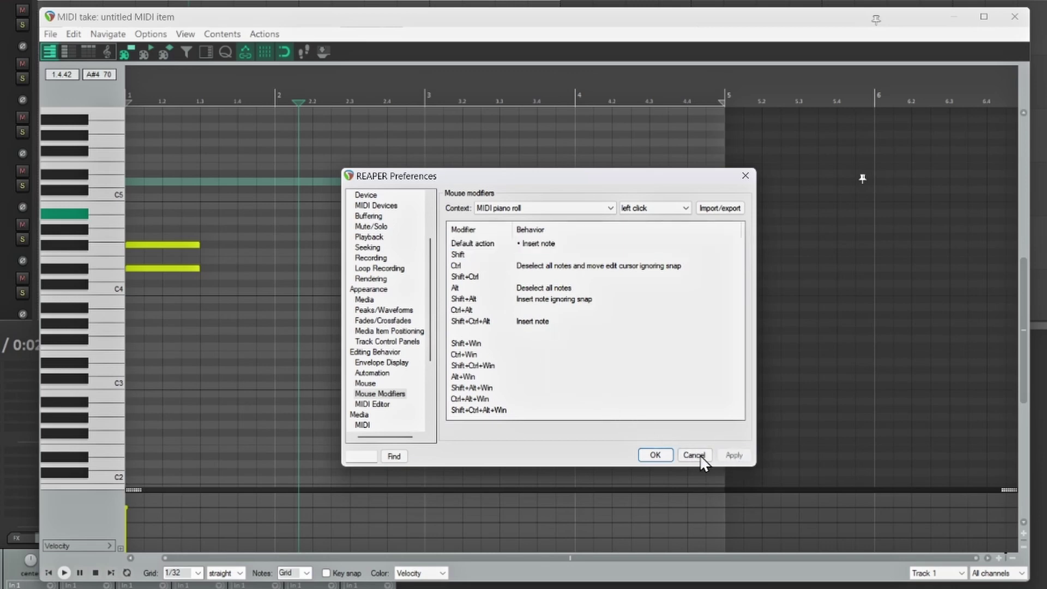
pyautogui.click(654, 456)
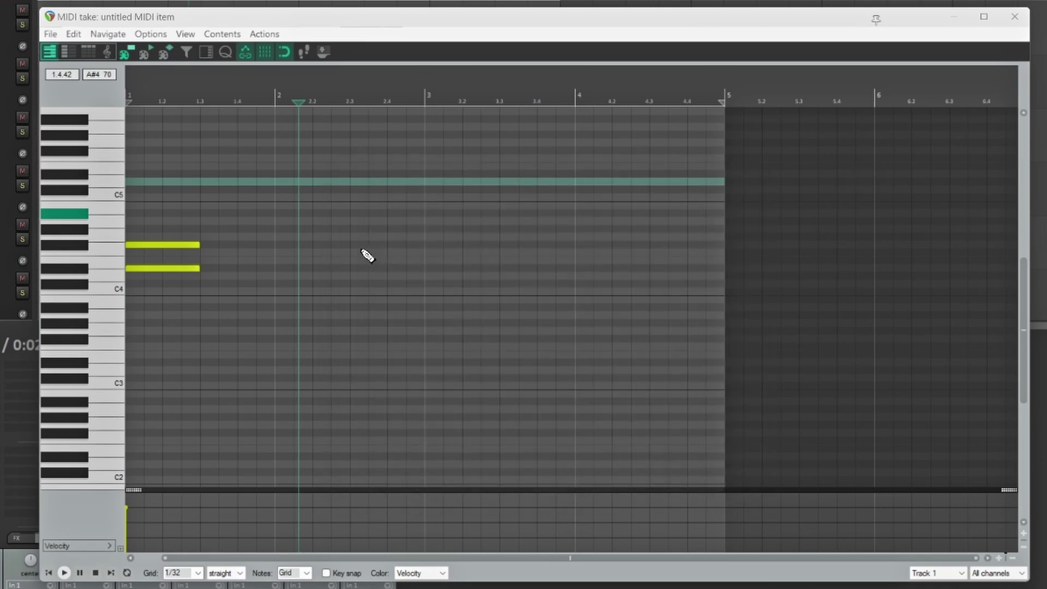
# Test the new modifier by inserting short A4, F#4 and A#4 notes in measure 2.
pyautogui.click(301, 221)
pyautogui.click(361, 245)
pyautogui.click(398, 214)
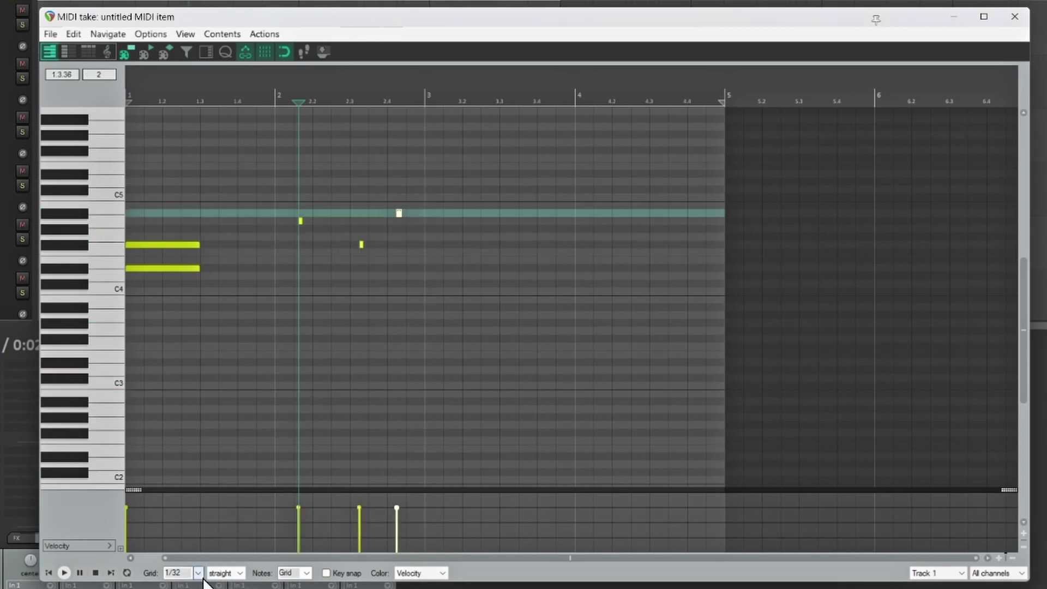
# Set the grid to 1/4 and insert quarter notes C#4, C4, E4, G#4 and C5 across measures 2 and 3.
pyautogui.click(199, 577)
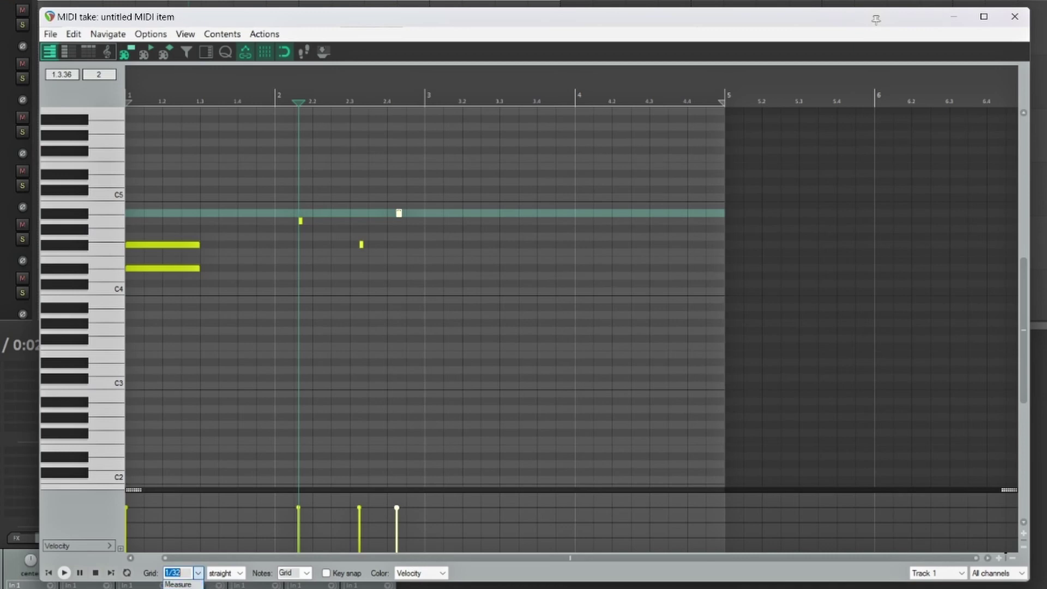
pyautogui.press('Down')
pyautogui.press('Down')
pyautogui.press('Down')
pyautogui.press('Return')
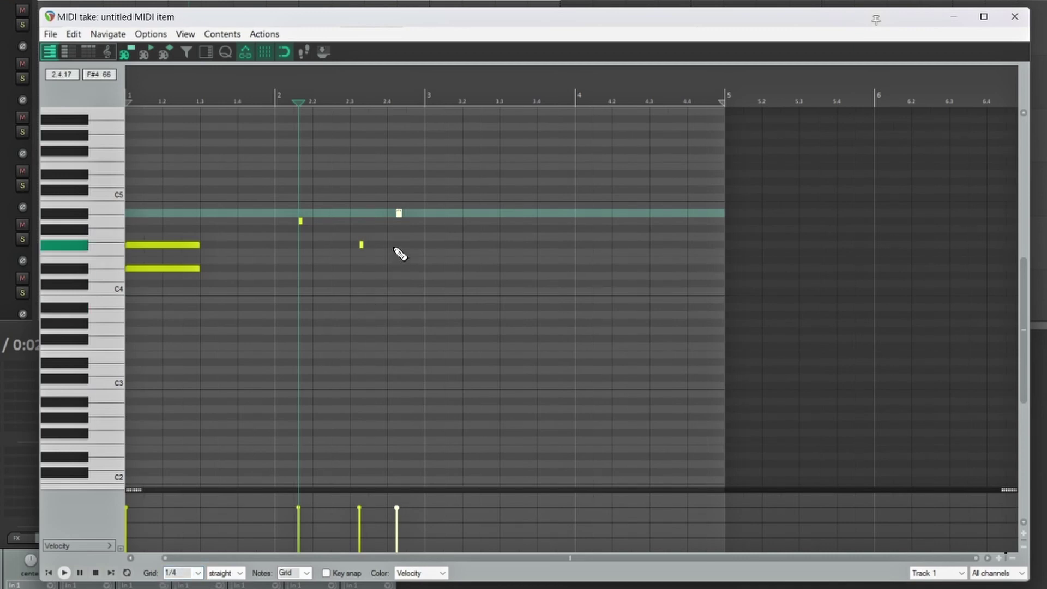
pyautogui.click(390, 292)
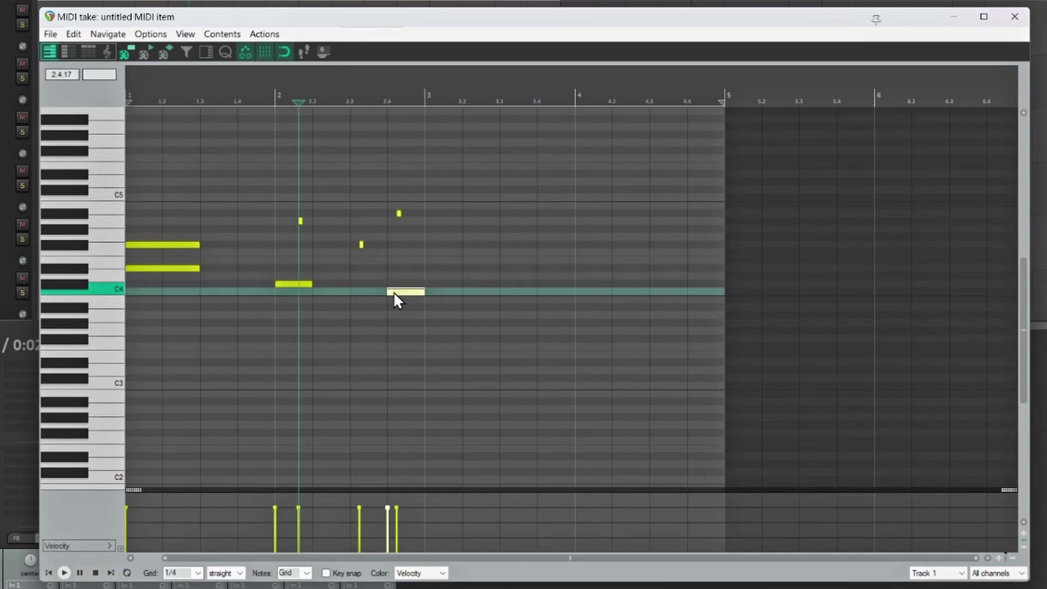
pyautogui.click(457, 261)
pyautogui.click(524, 229)
pyautogui.click(571, 190)
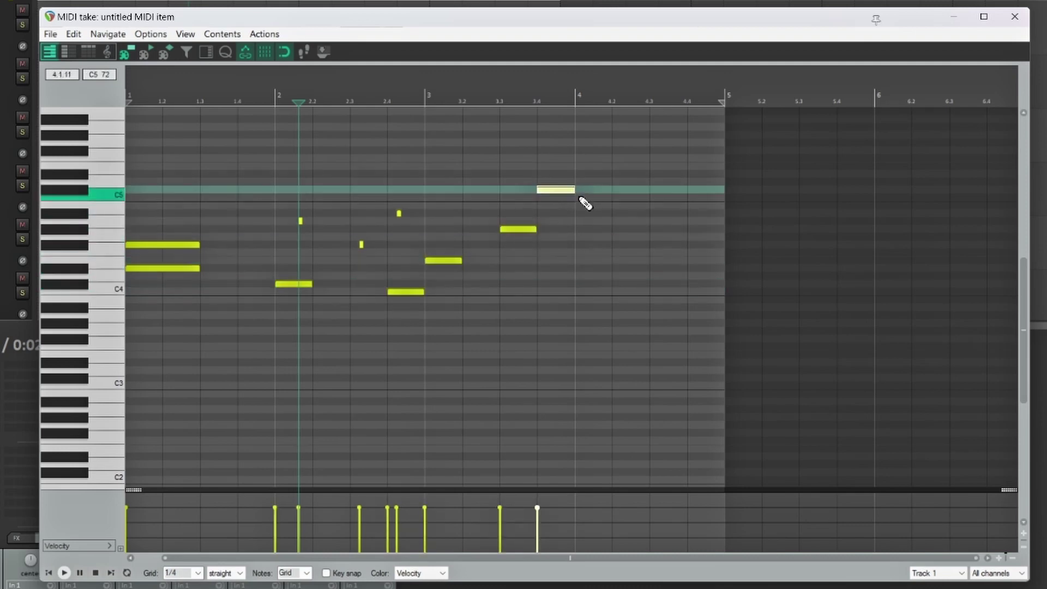
# Test inserting and removing quarter notes at A3 and D#4 on beat 3.3, and add one at F#4.
pyautogui.click(518, 315)
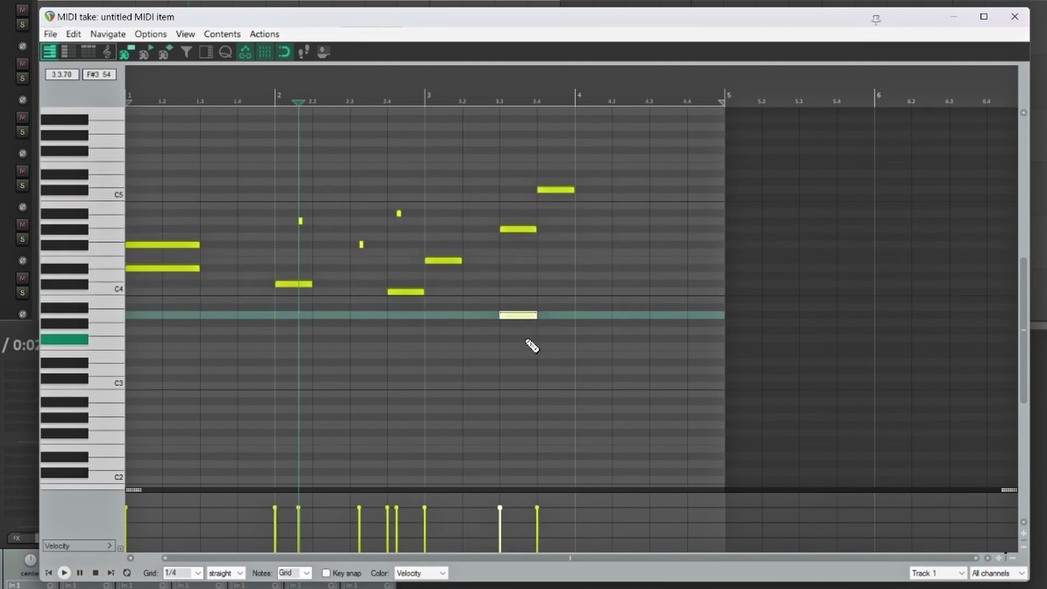
pyautogui.doubleClick(516, 316)
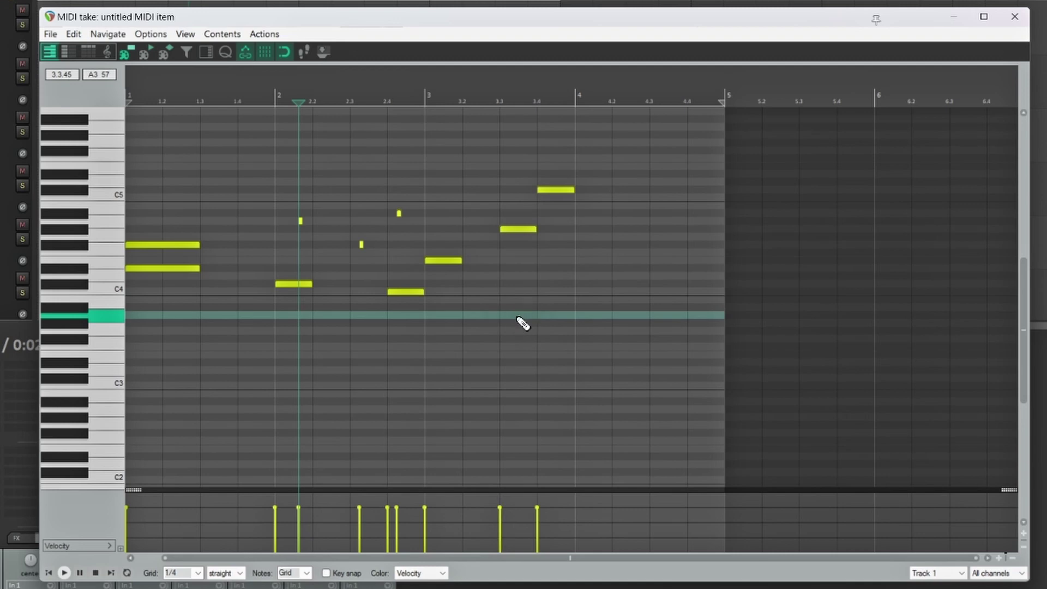
pyautogui.click(506, 268)
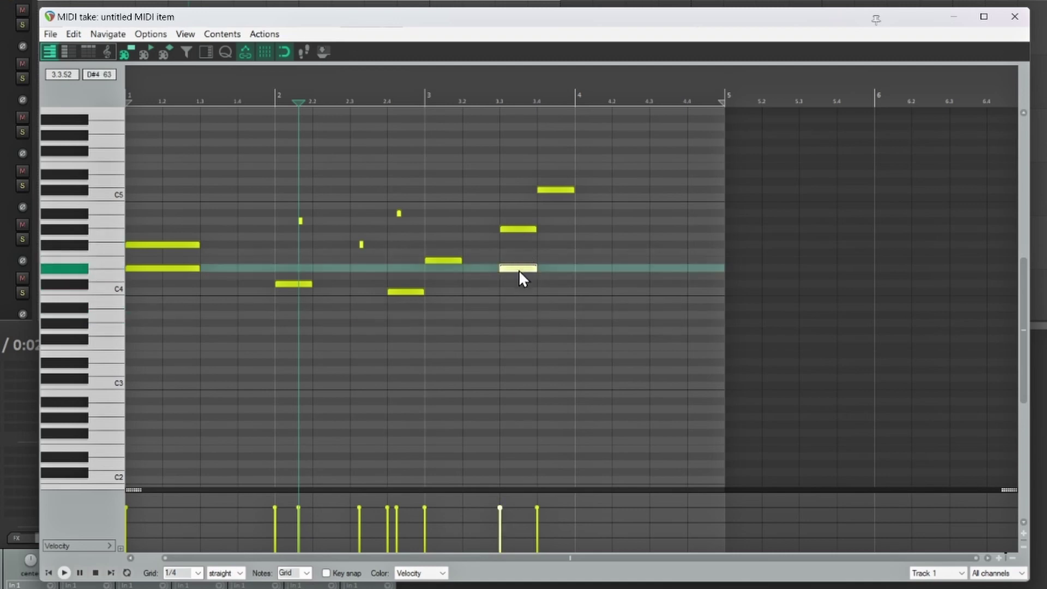
pyautogui.doubleClick(518, 267)
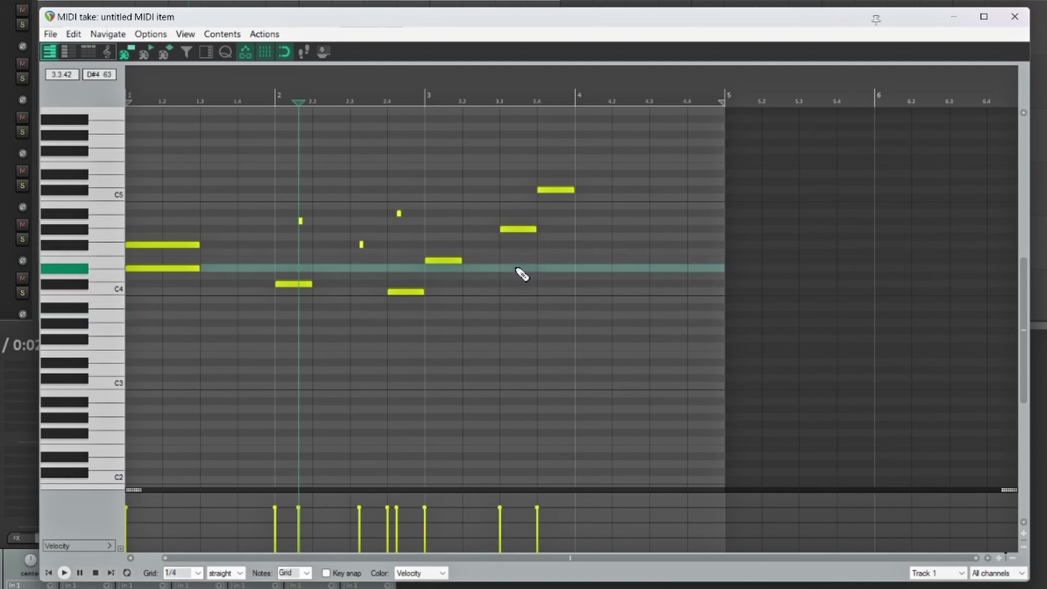
pyautogui.click(508, 244)
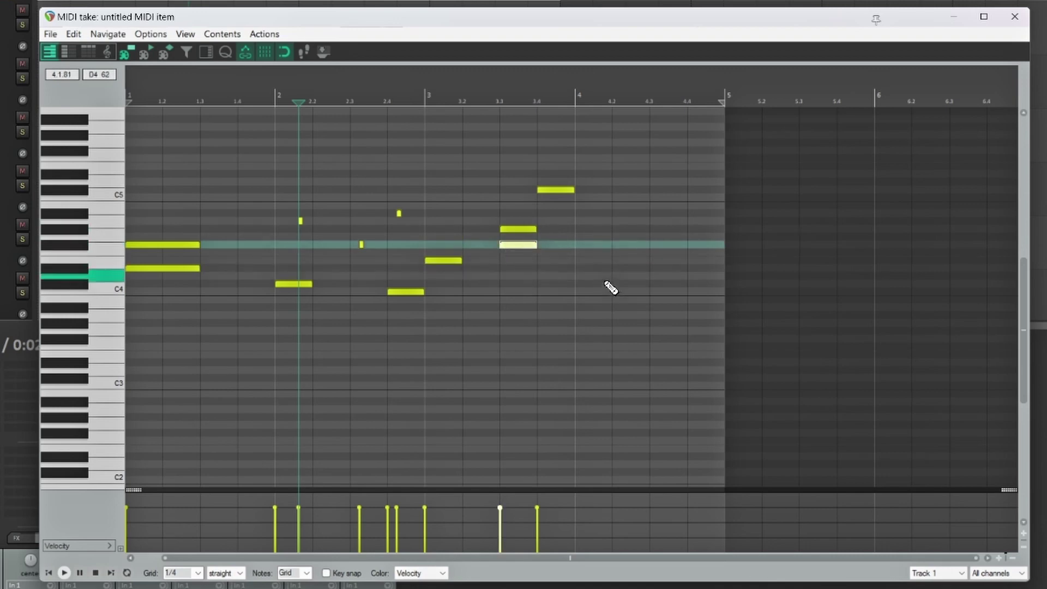
# Select and delete all the test notes in measures 2 and 3.
pyautogui.moveTo(595, 309)
pyautogui.mouseDown()
pyautogui.moveTo(564, 206)
pyautogui.moveTo(253, 172)
pyautogui.moveTo(232, 156)
pyautogui.mouseUp()
pyautogui.press('Delete')
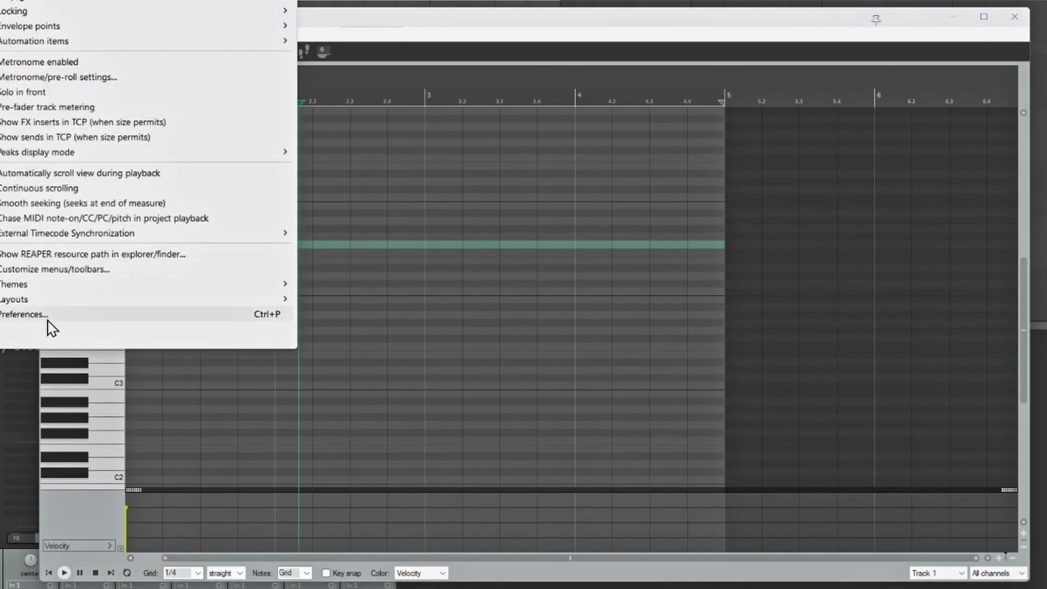
# Export the full configuration from the General preferences as "XEL Default Setup 1" in the Configurations folder.
pyautogui.click(47, 326)
pyautogui.scroll(5, 431, 280)
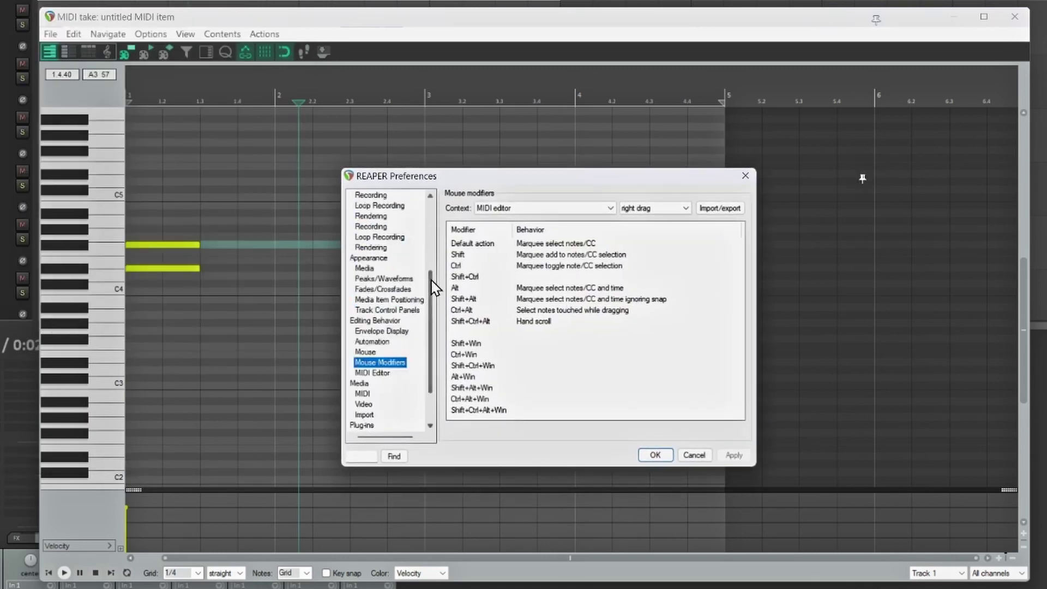
pyautogui.click(369, 197)
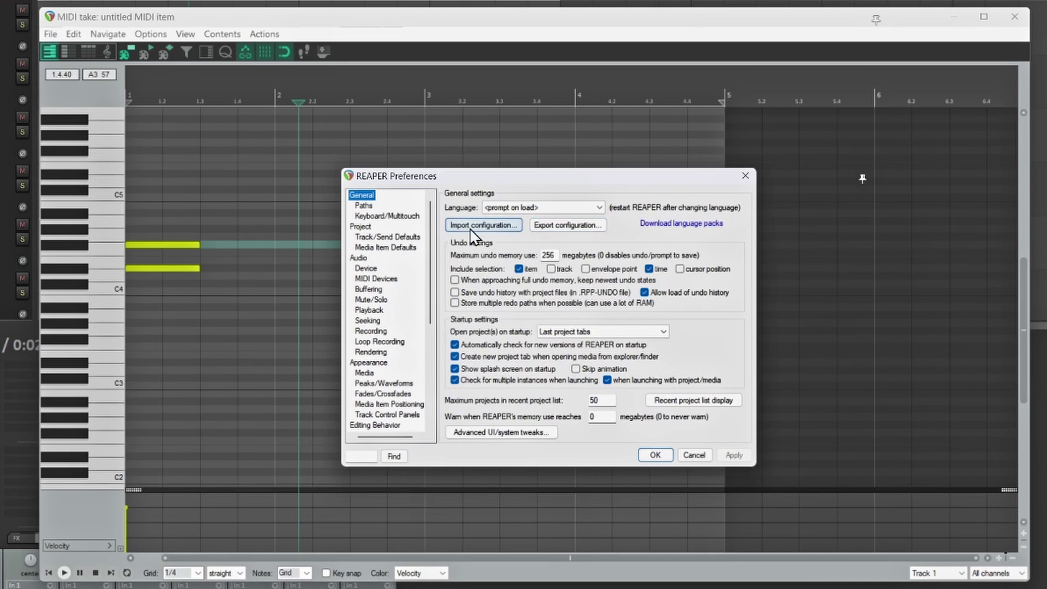
pyautogui.click(576, 229)
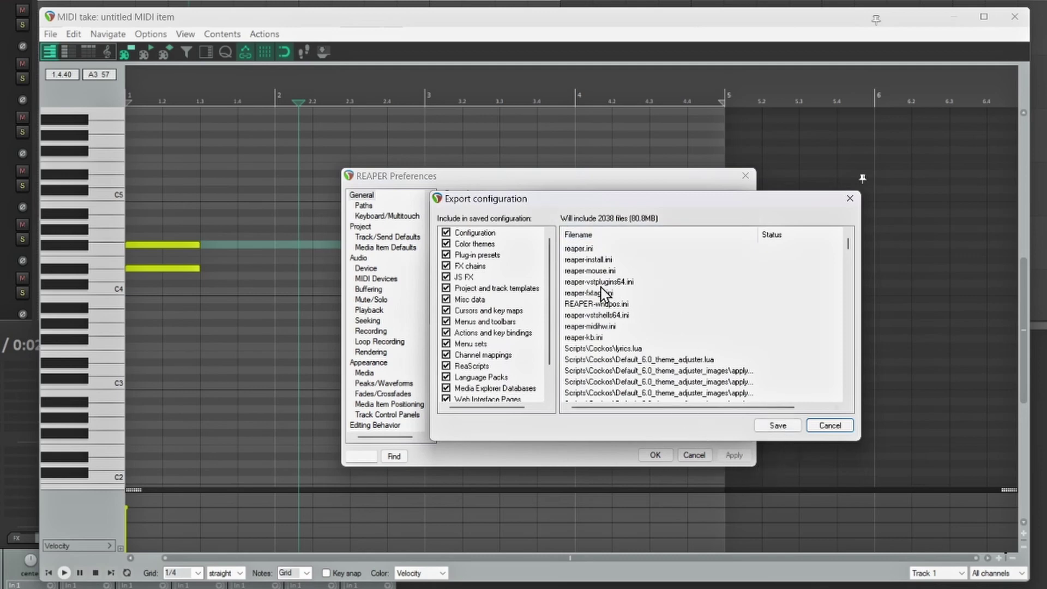
pyautogui.scroll(-1, 470, 303)
pyautogui.scroll(1, 470, 303)
pyautogui.click(780, 427)
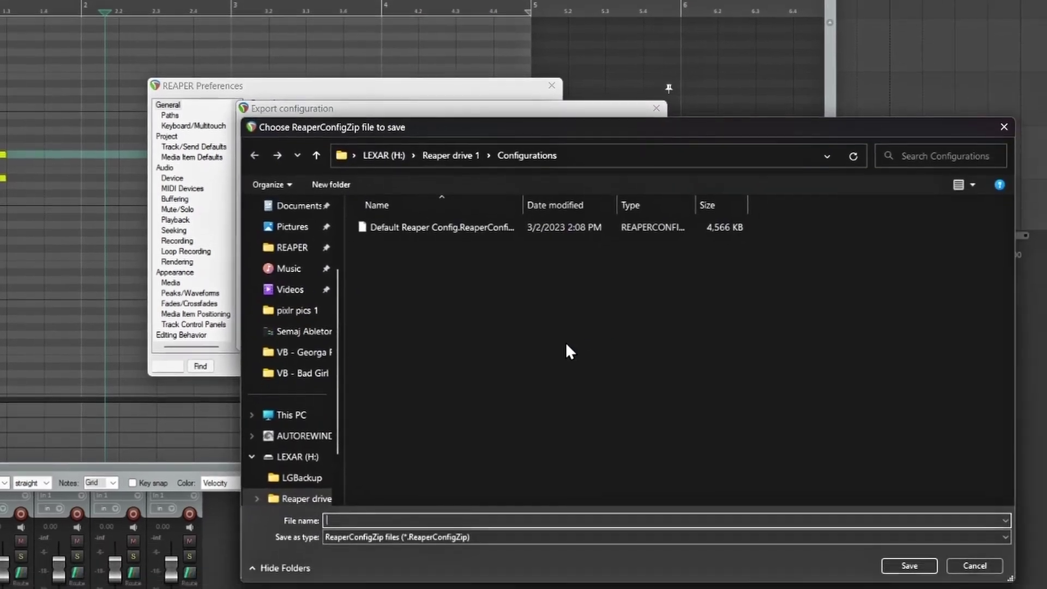
pyautogui.write('XEL Default Setup 1')
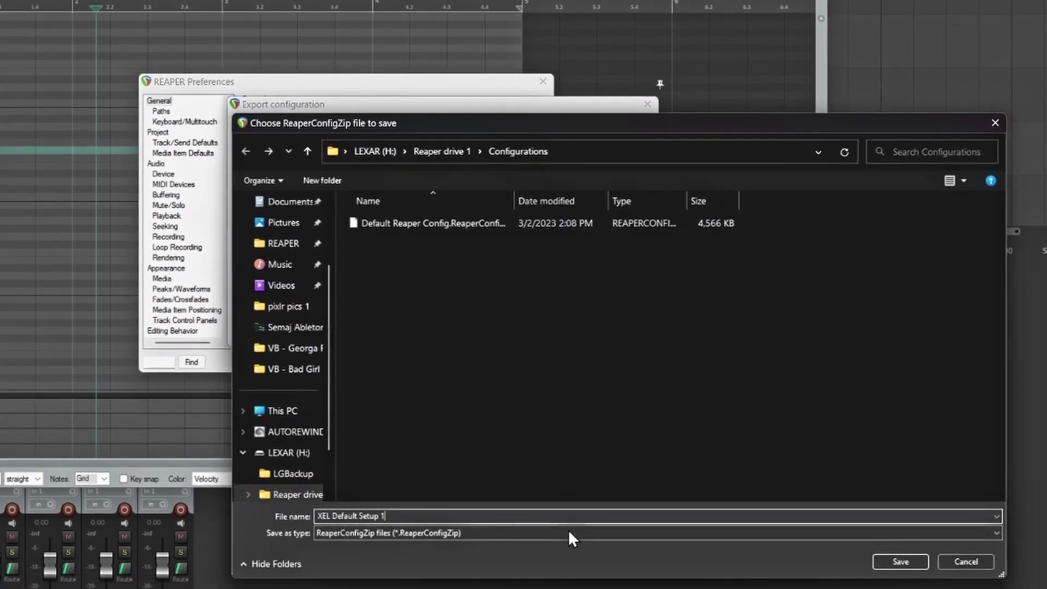
pyautogui.click(911, 562)
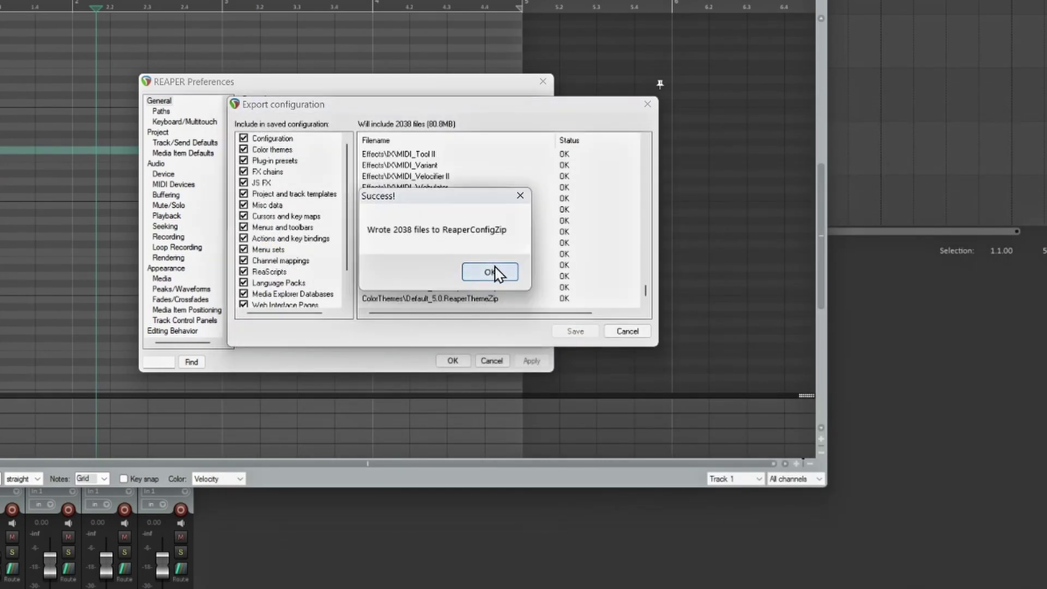
pyautogui.click(490, 272)
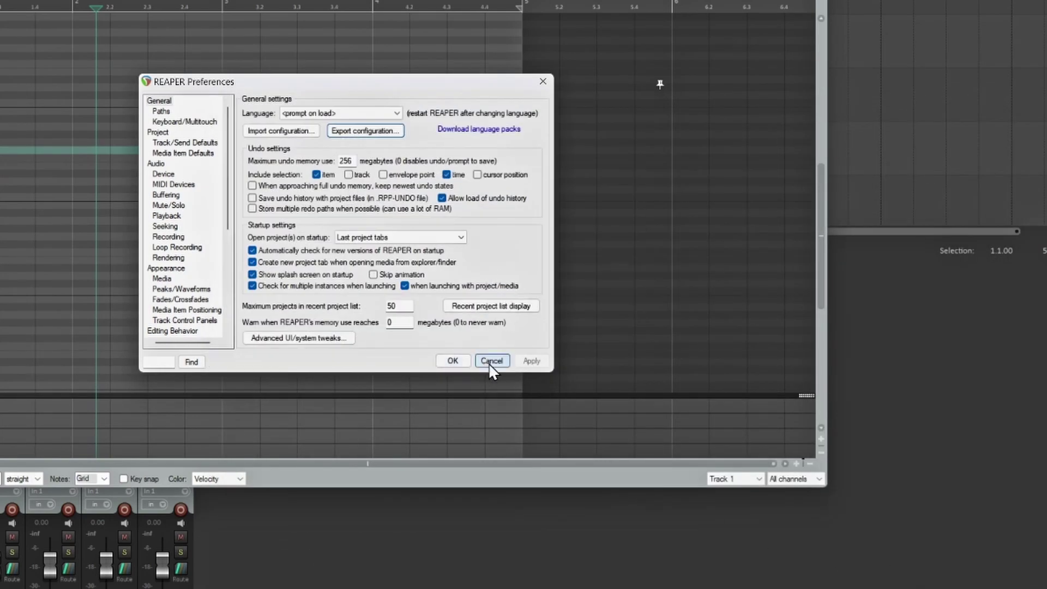